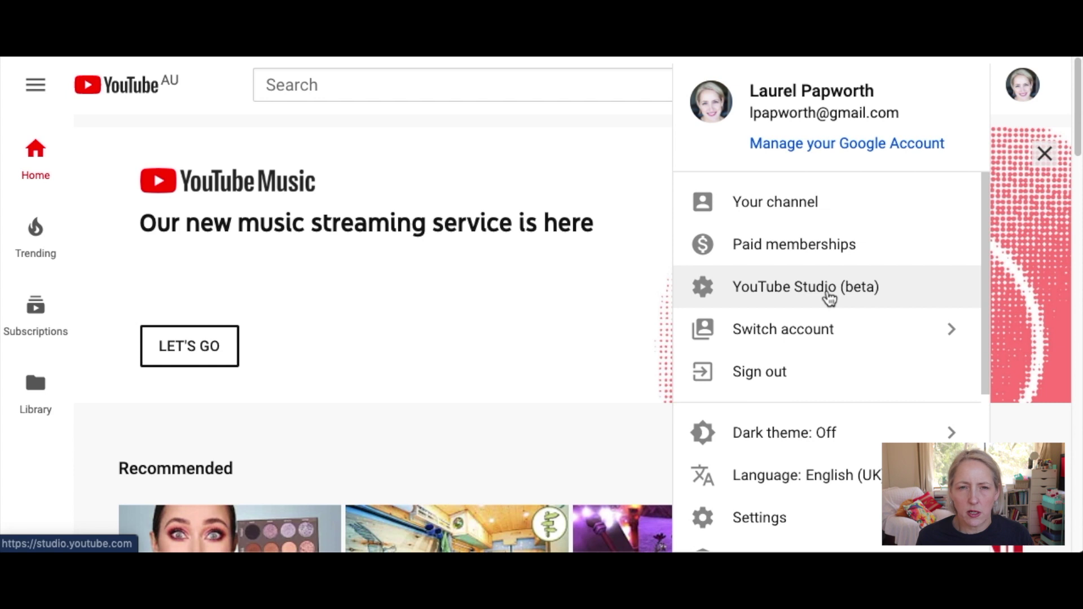
Step: Go to the YouTube Studio uploads list and open the options for the "5 Facebook Tips for Event Planners" video
{"action": "left_click", "coordinate": [462, 152]}
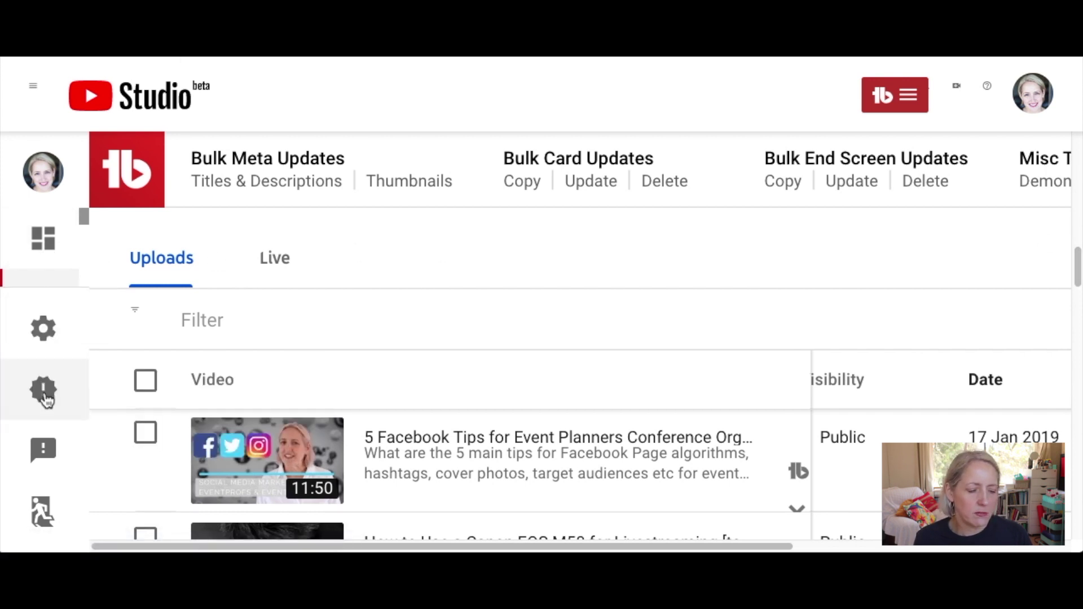
{"action": "left_click", "coordinate": [45, 395]}
{"action": "left_click", "coordinate": [46, 397]}
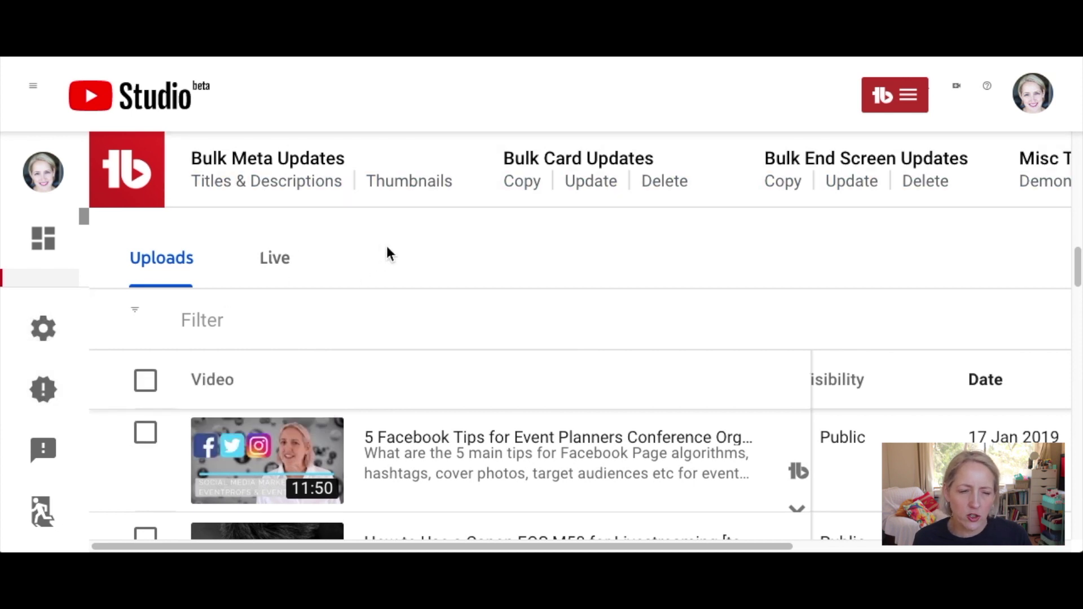
{"action": "scroll", "coordinate": [666, 357], "scroll_direction": "down", "scroll_amount": 1}
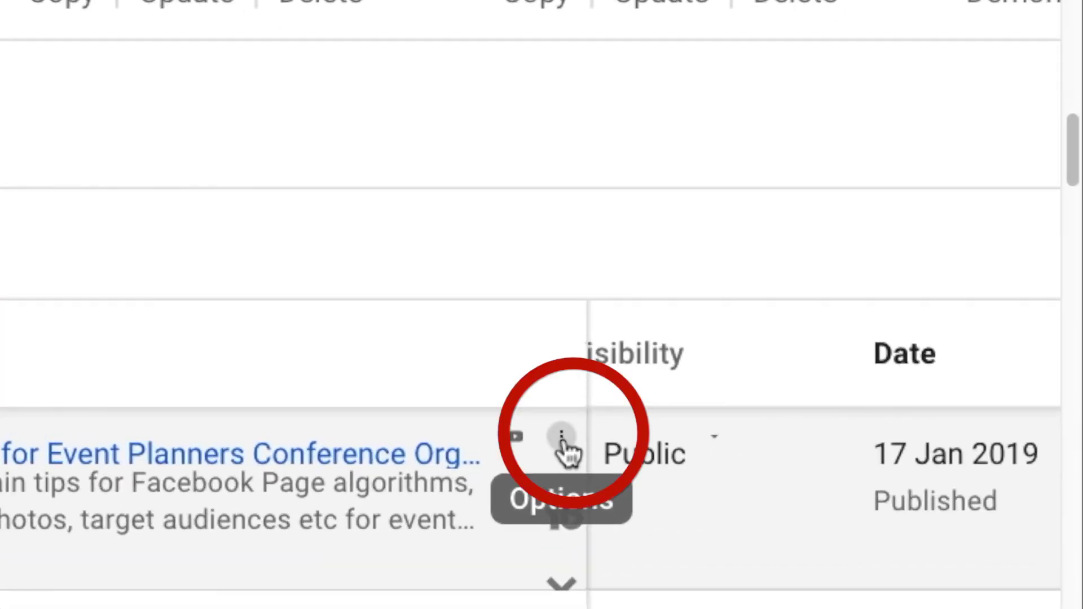
{"action": "left_click", "coordinate": [799, 430]}
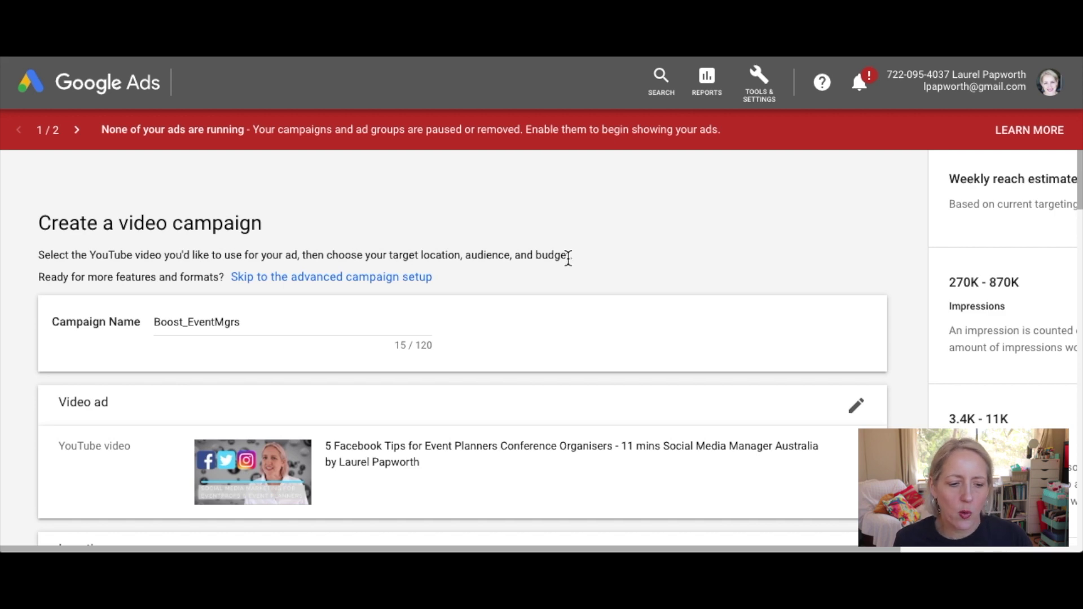
Step: Examine the Boost_EventMgrs campaign form and its video ad settings, including the headline and descriptions, and continue past that section
{"action": "scroll", "coordinate": [568, 259], "scroll_direction": "down", "scroll_amount": 8}
{"action": "scroll", "coordinate": [571, 267], "scroll_direction": "down", "scroll_amount": 20}
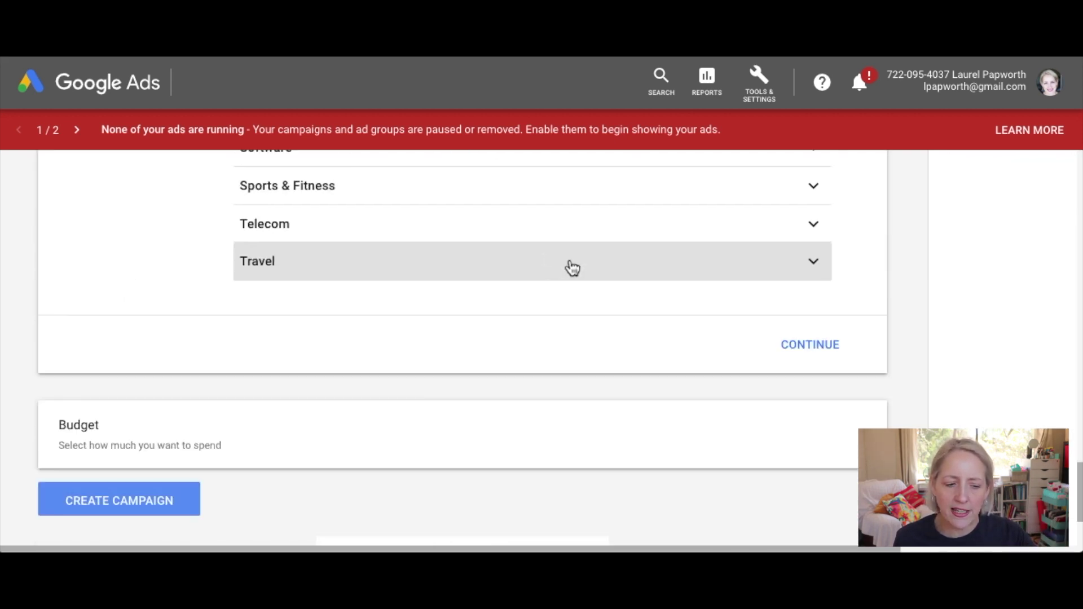
{"action": "scroll", "coordinate": [571, 267], "scroll_direction": "up", "scroll_amount": 20}
{"action": "scroll", "coordinate": [571, 267], "scroll_direction": "down", "scroll_amount": 3}
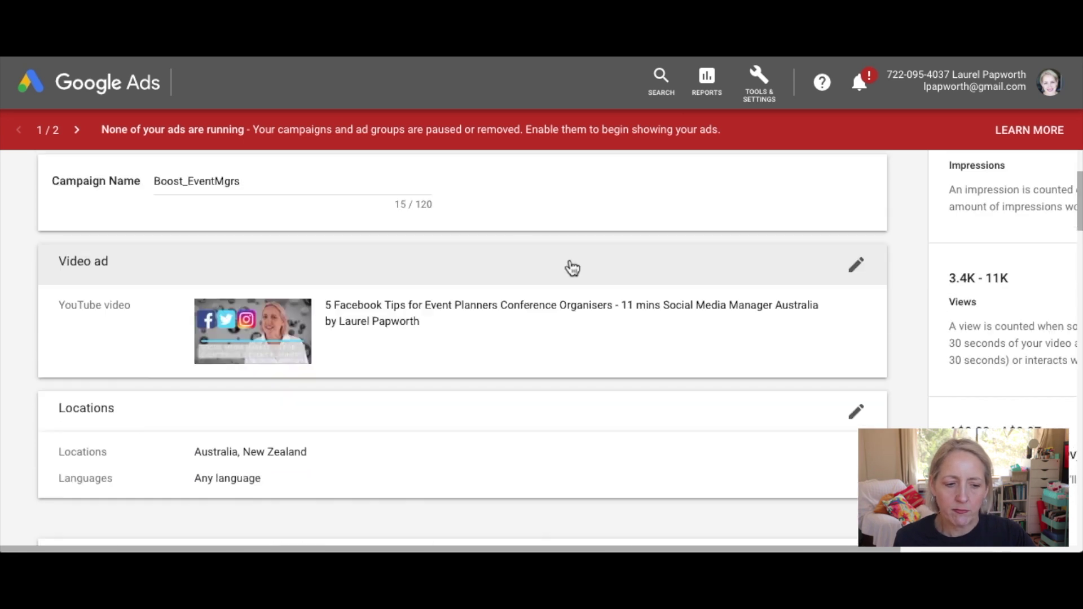
{"action": "scroll", "coordinate": [567, 269], "scroll_direction": "up", "scroll_amount": 1}
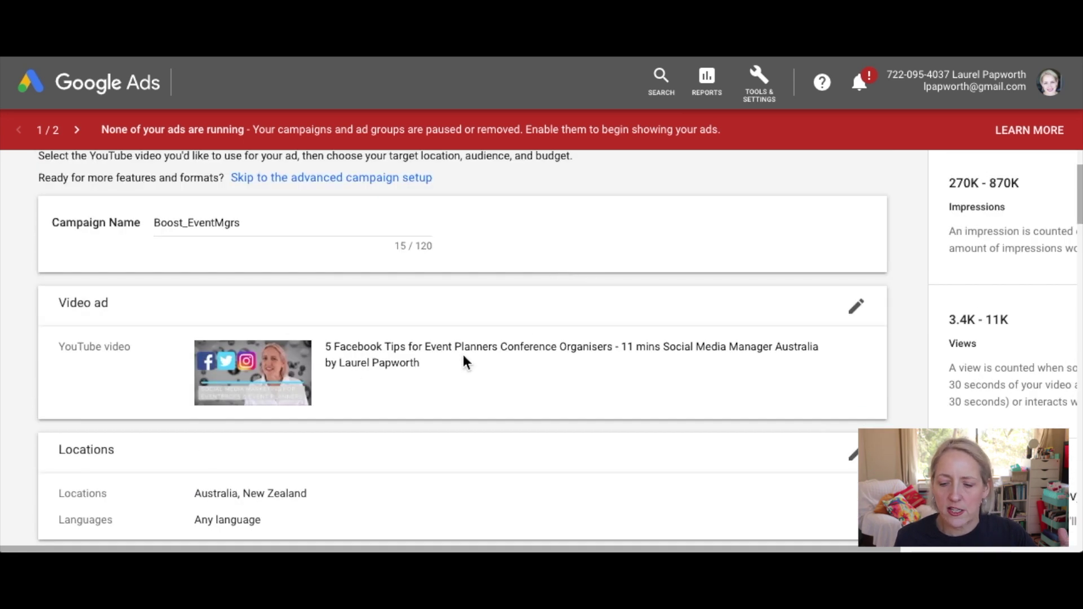
{"action": "left_click", "coordinate": [860, 315]}
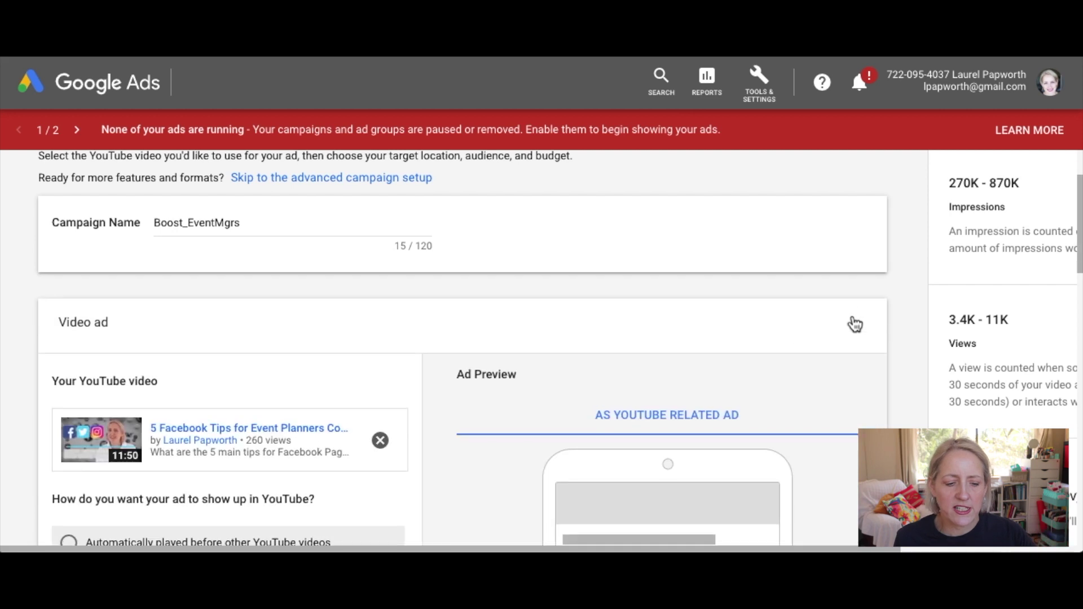
{"action": "scroll", "coordinate": [691, 367], "scroll_direction": "down", "scroll_amount": 6}
{"action": "scroll", "coordinate": [691, 362], "scroll_direction": "up", "scroll_amount": 8}
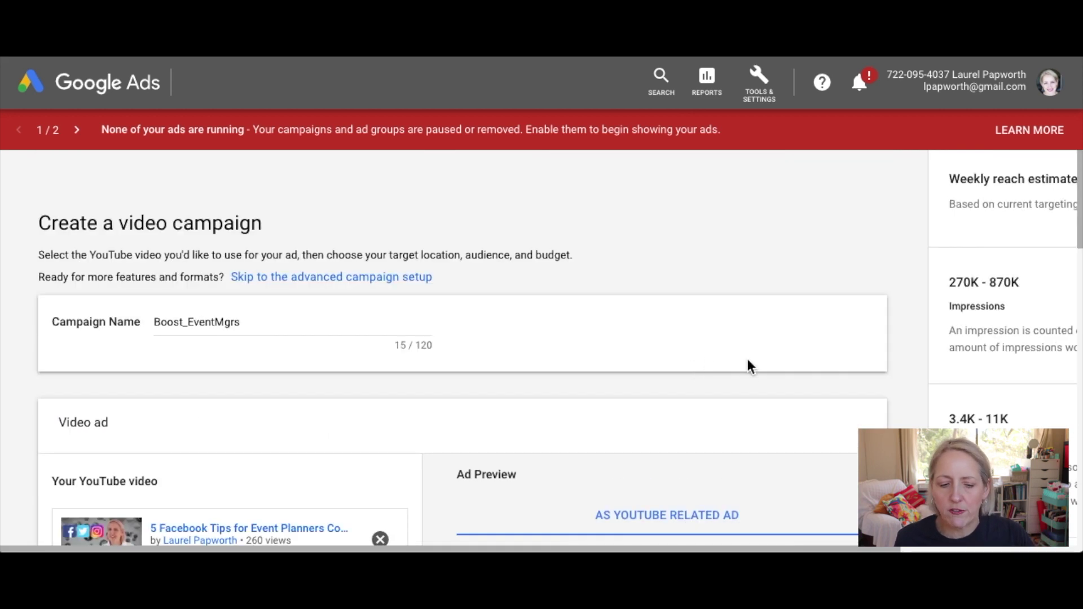
{"action": "scroll", "coordinate": [748, 394], "scroll_direction": "down", "scroll_amount": 4}
{"action": "scroll", "coordinate": [748, 394], "scroll_direction": "down", "scroll_amount": 5}
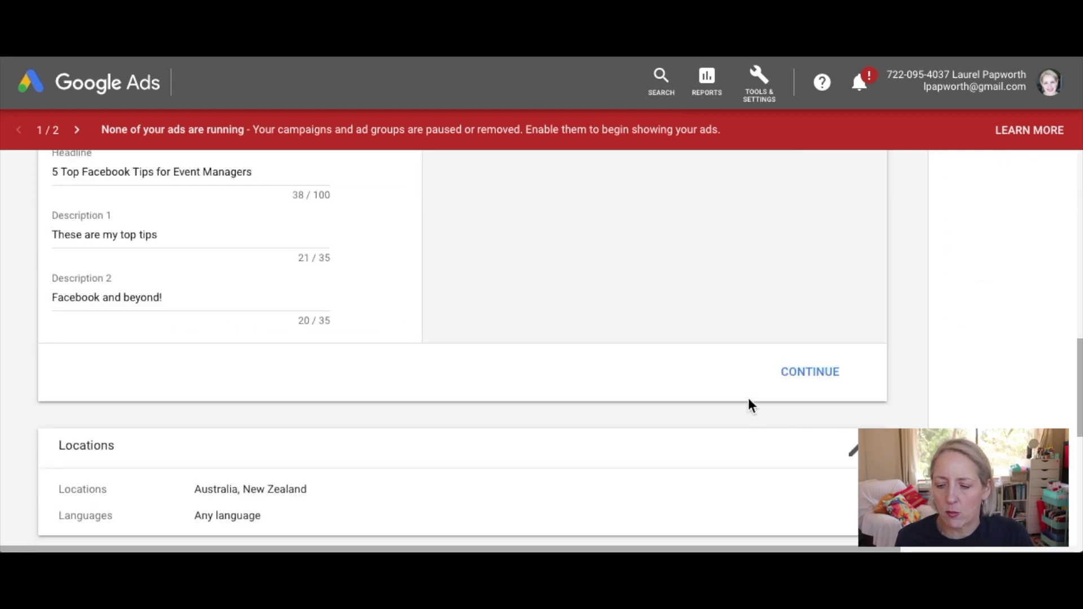
{"action": "left_click", "coordinate": [801, 376]}
Step: Review the campaign's target locations and customer languages, and continue to the audience settings
{"action": "scroll", "coordinate": [671, 364], "scroll_direction": "down", "scroll_amount": 8}
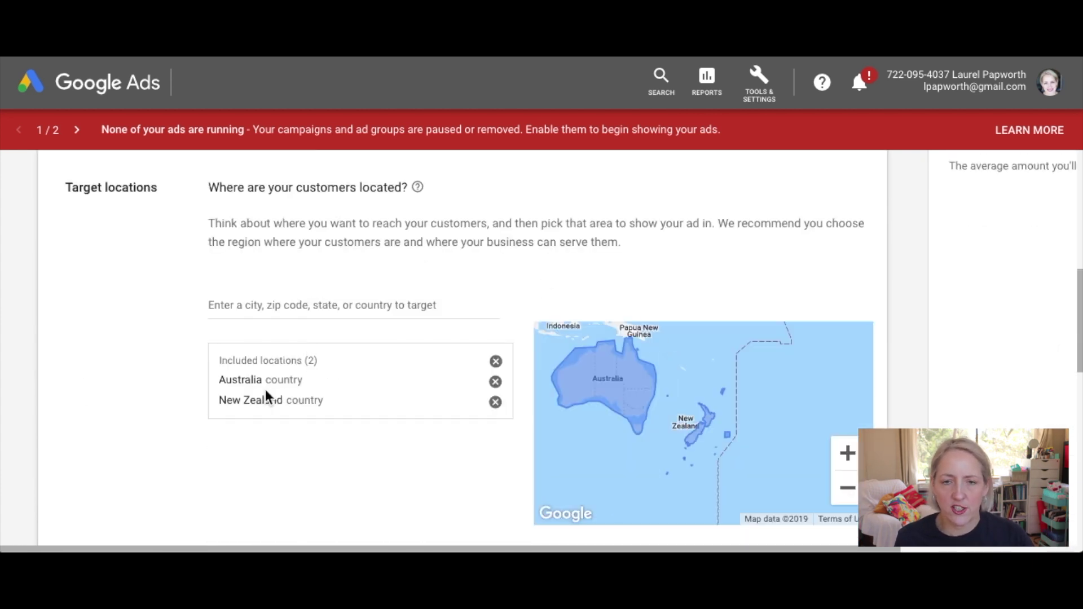
{"action": "scroll", "coordinate": [377, 393], "scroll_direction": "down", "scroll_amount": 6}
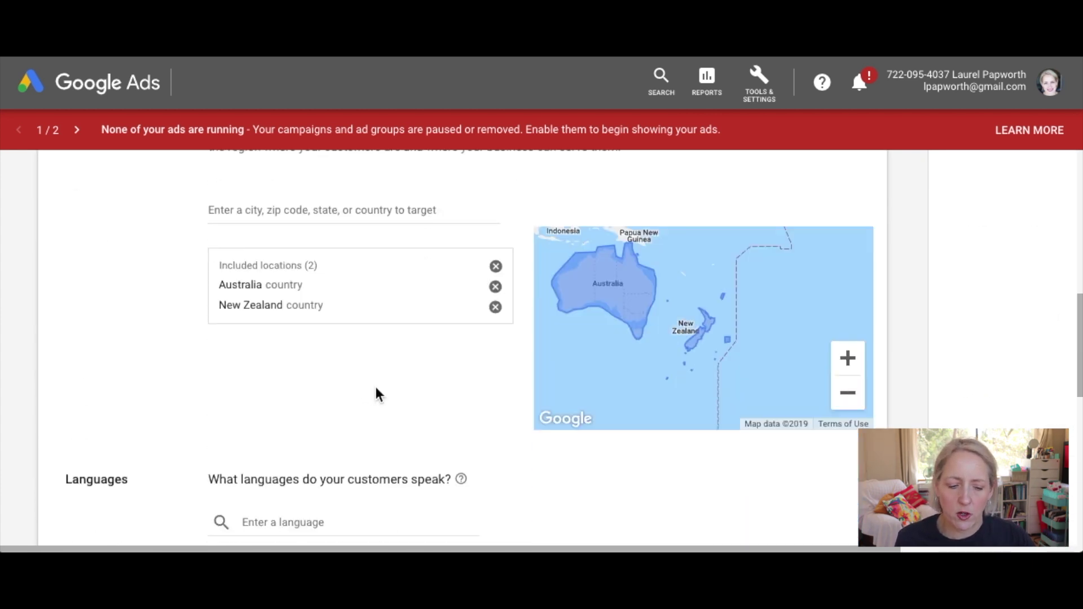
{"action": "left_click", "coordinate": [827, 384]}
Step: Examine the audience demographics and compare the broad customer intent option with reaching people who intend to buy specific products or services
{"action": "scroll", "coordinate": [661, 396], "scroll_direction": "down", "scroll_amount": 6}
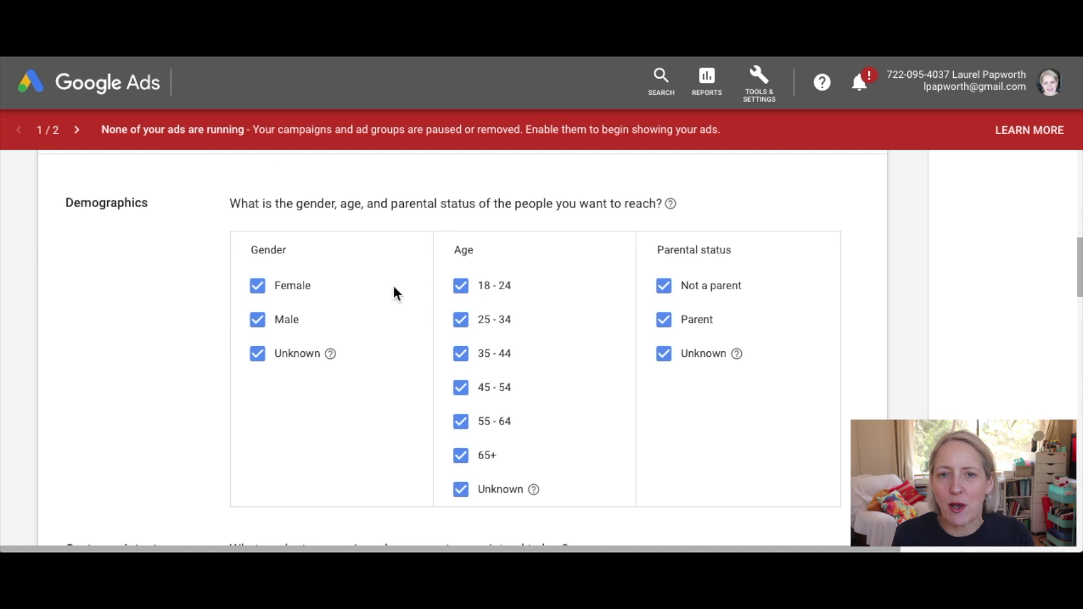
{"action": "scroll", "coordinate": [578, 295], "scroll_direction": "down", "scroll_amount": 3}
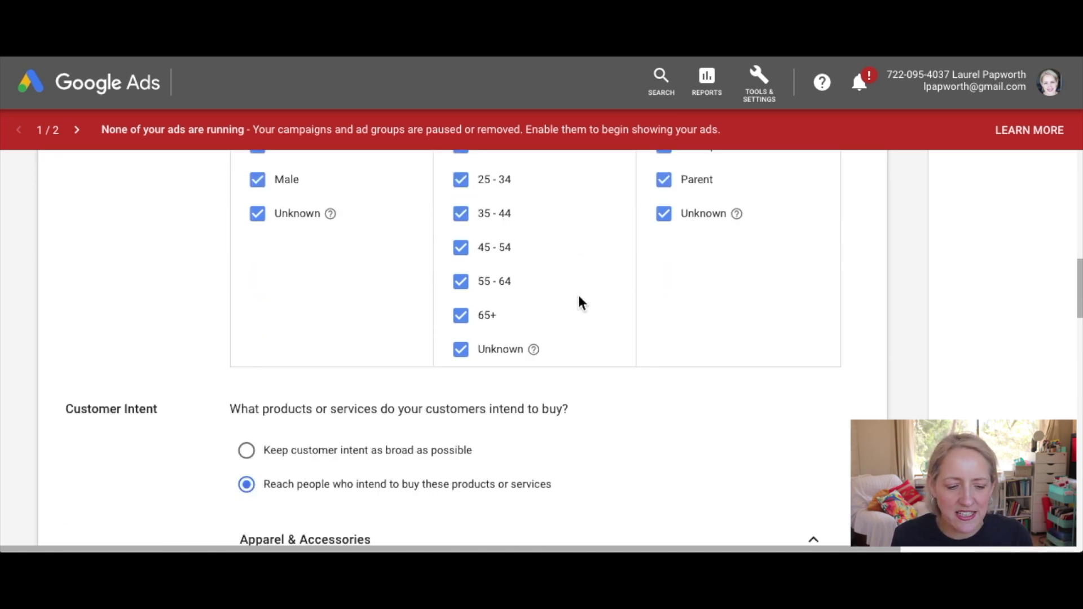
{"action": "scroll", "coordinate": [579, 297], "scroll_direction": "down", "scroll_amount": 5}
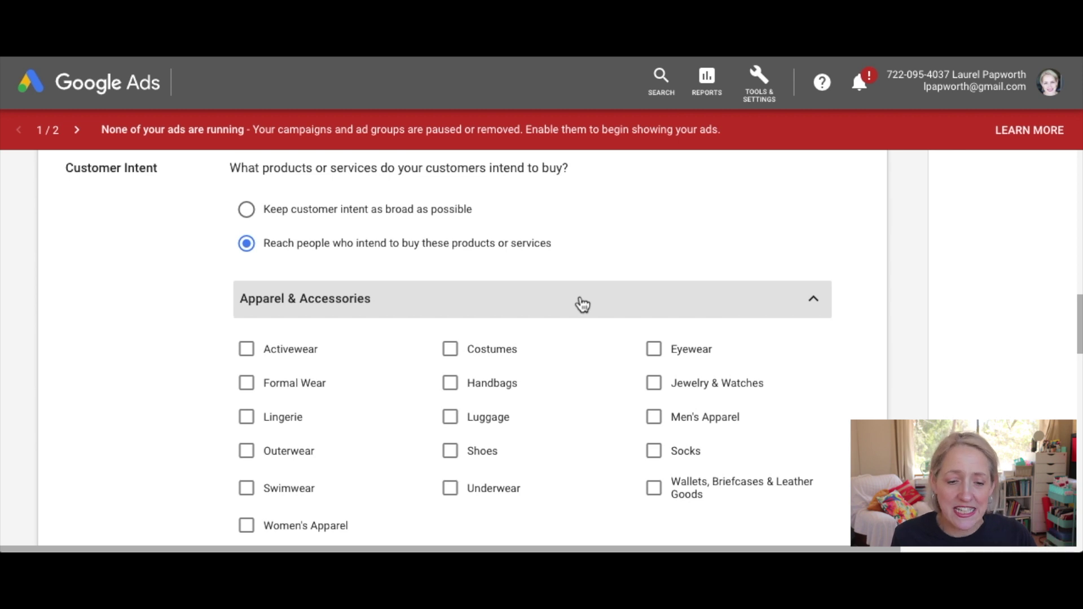
{"action": "left_click", "coordinate": [388, 216]}
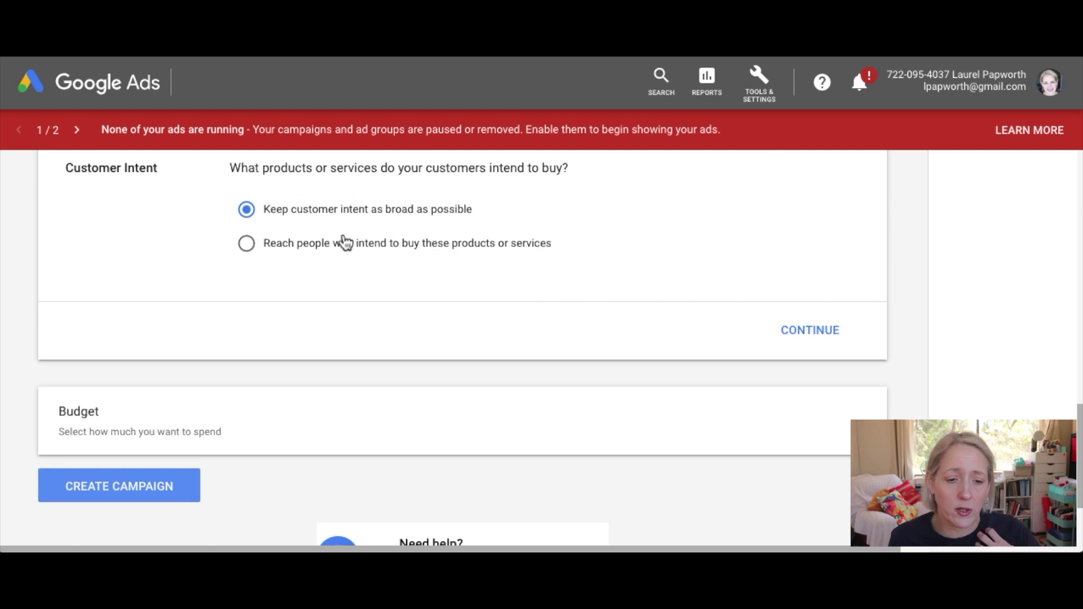
{"action": "left_click", "coordinate": [345, 242]}
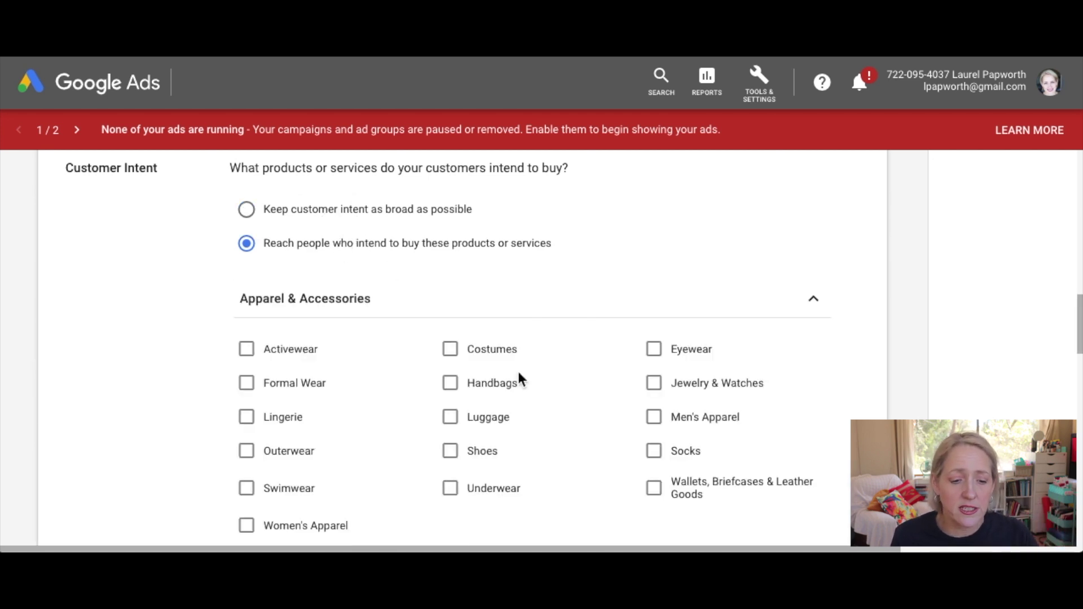
Step: Examine the customer intent product categories, expanding Education, Event Tickets and Media to see their options
{"action": "scroll", "coordinate": [520, 379], "scroll_direction": "down", "scroll_amount": 8}
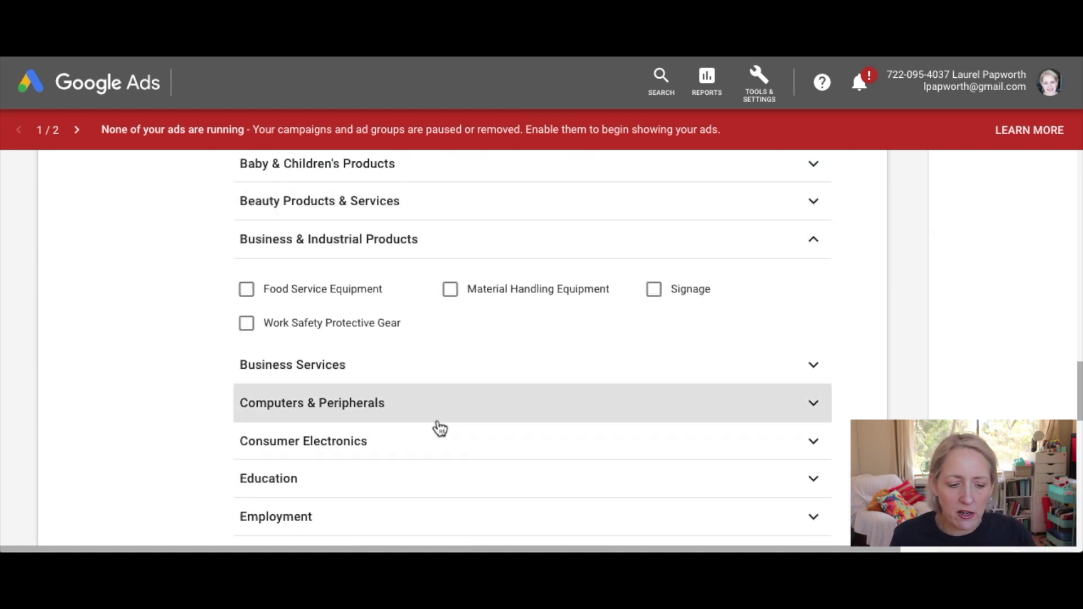
{"action": "scroll", "coordinate": [440, 429], "scroll_direction": "down", "scroll_amount": 2}
{"action": "left_click", "coordinate": [300, 383]}
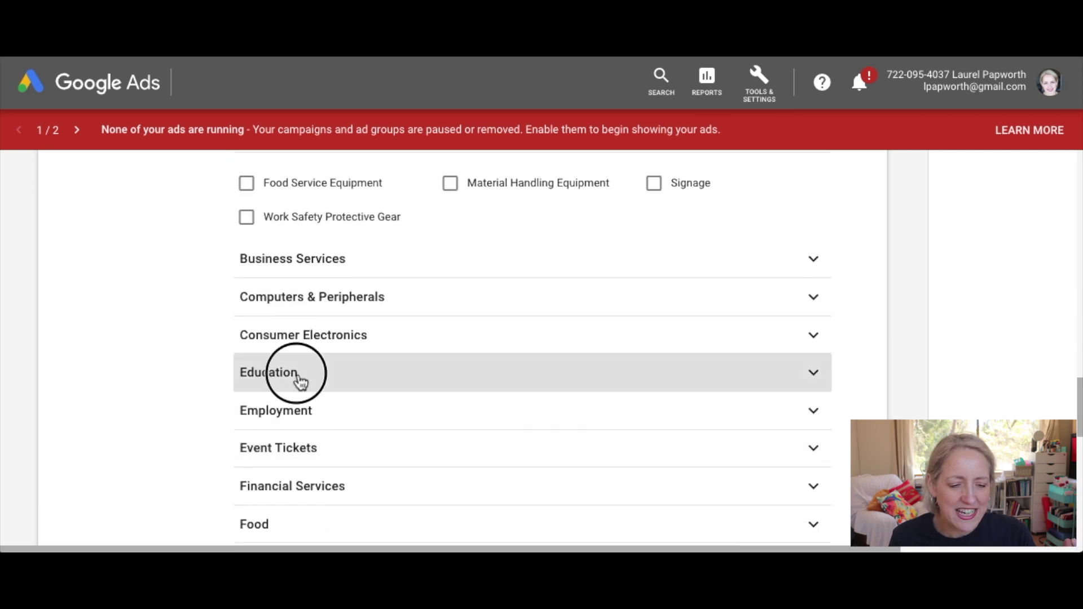
{"action": "scroll", "coordinate": [512, 464], "scroll_direction": "down", "scroll_amount": 2}
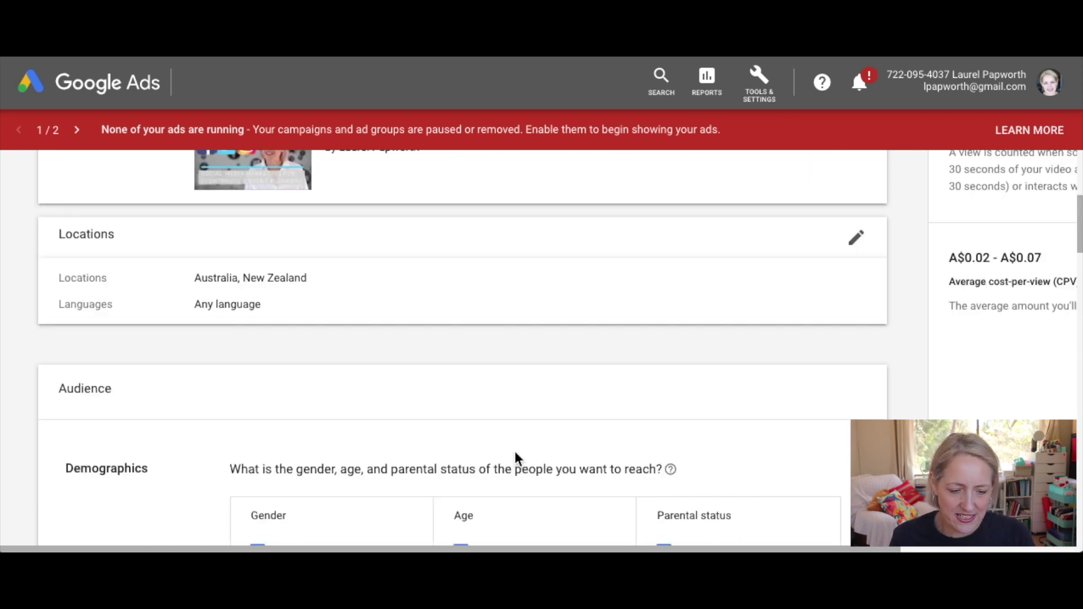
{"action": "scroll", "coordinate": [516, 457], "scroll_direction": "down", "scroll_amount": 7}
{"action": "scroll", "coordinate": [516, 457], "scroll_direction": "down", "scroll_amount": 7}
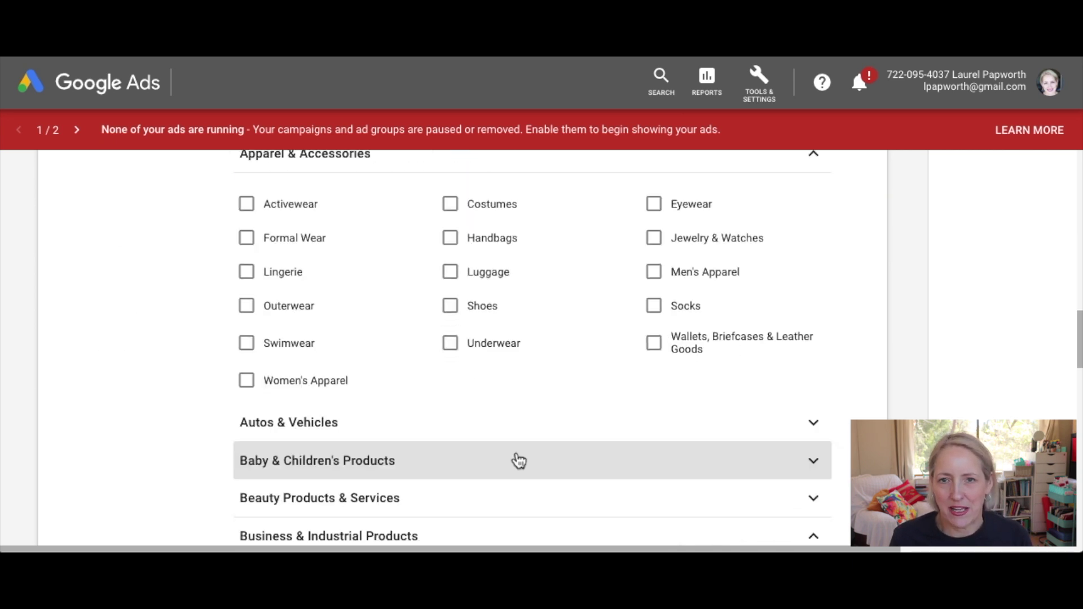
{"action": "scroll", "coordinate": [518, 461], "scroll_direction": "down", "scroll_amount": 10}
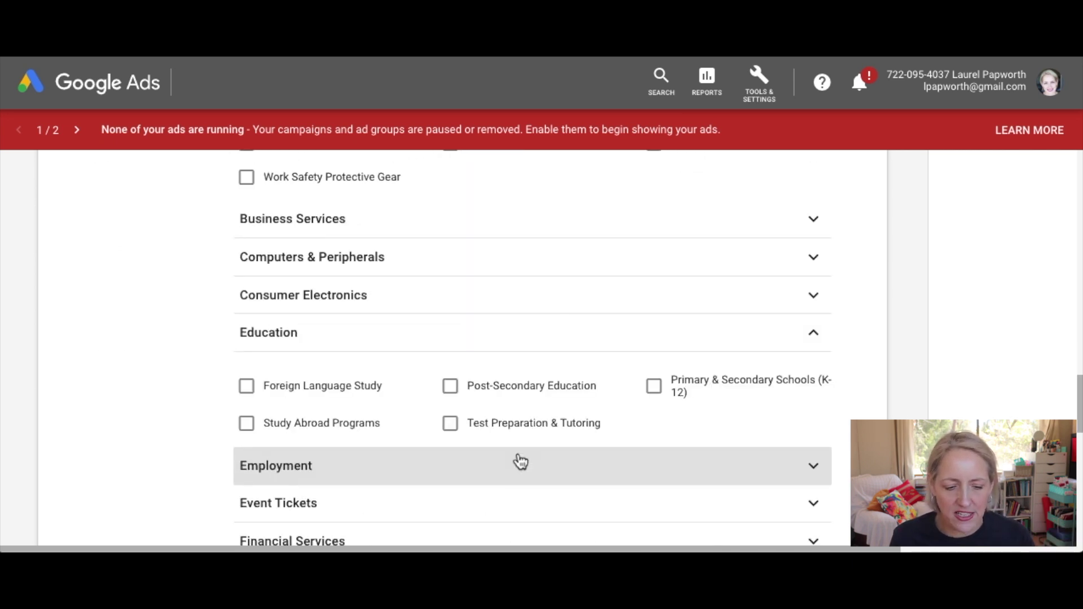
{"action": "scroll", "coordinate": [515, 460], "scroll_direction": "down", "scroll_amount": 1}
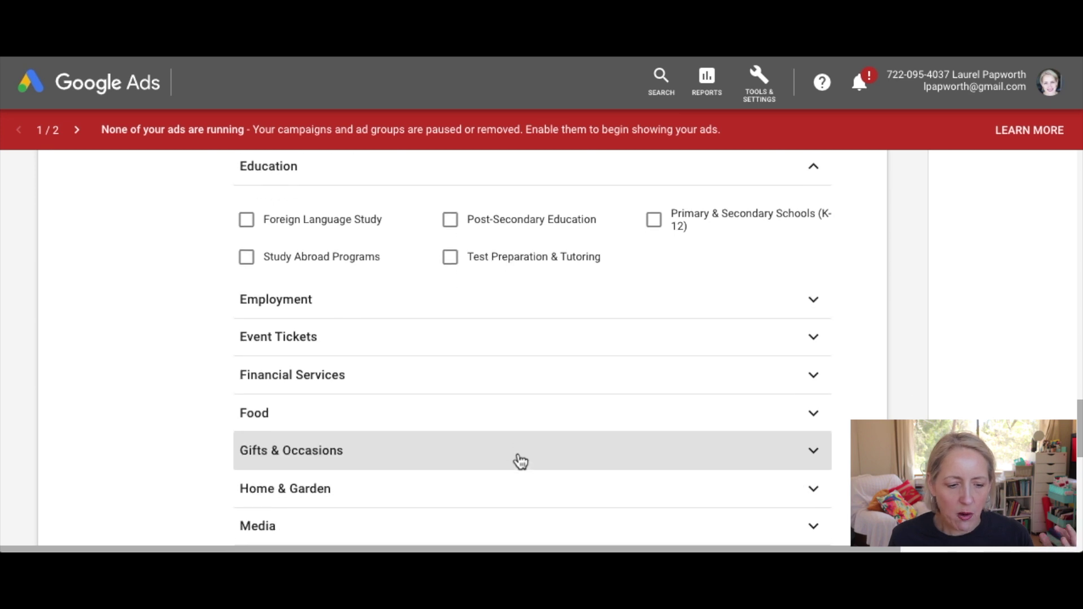
{"action": "left_click", "coordinate": [318, 350]}
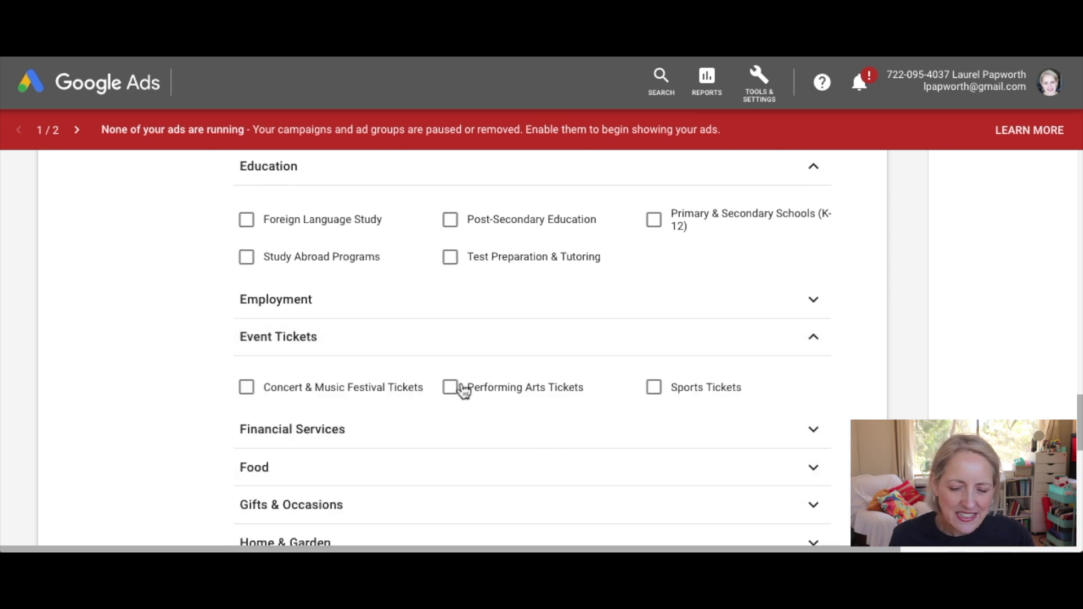
{"action": "scroll", "coordinate": [664, 423], "scroll_direction": "down", "scroll_amount": 2}
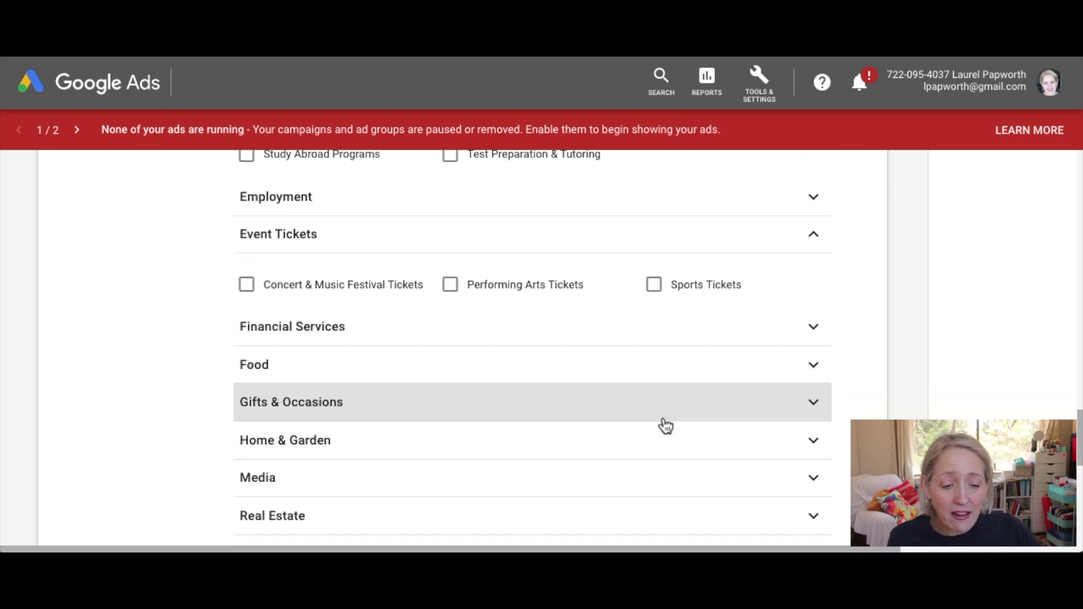
{"action": "scroll", "coordinate": [664, 426], "scroll_direction": "down", "scroll_amount": 2}
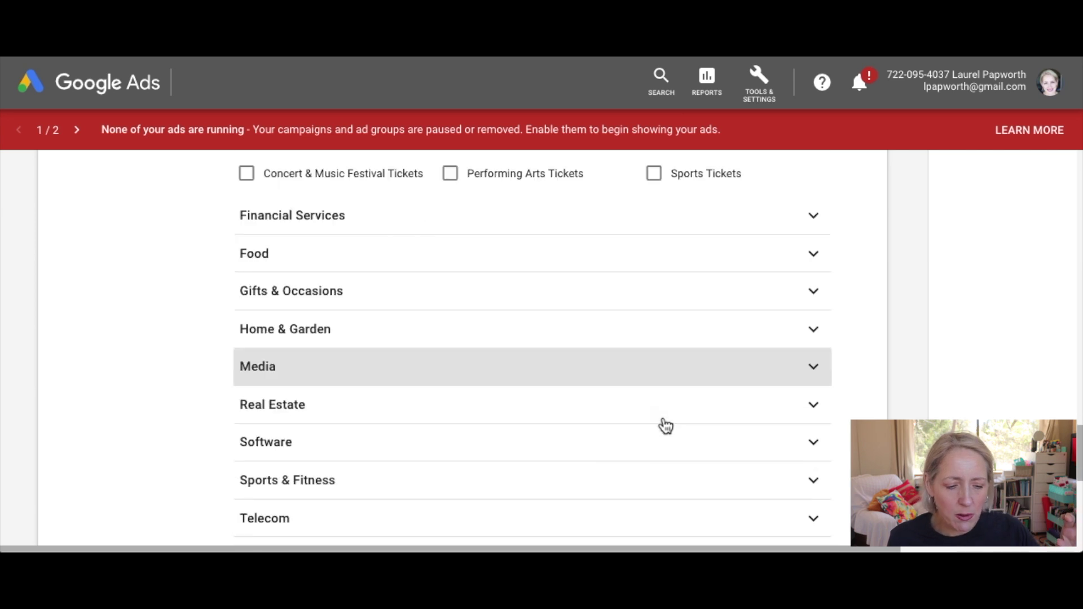
{"action": "left_click", "coordinate": [431, 377]}
{"action": "scroll", "coordinate": [635, 455], "scroll_direction": "down", "scroll_amount": 3}
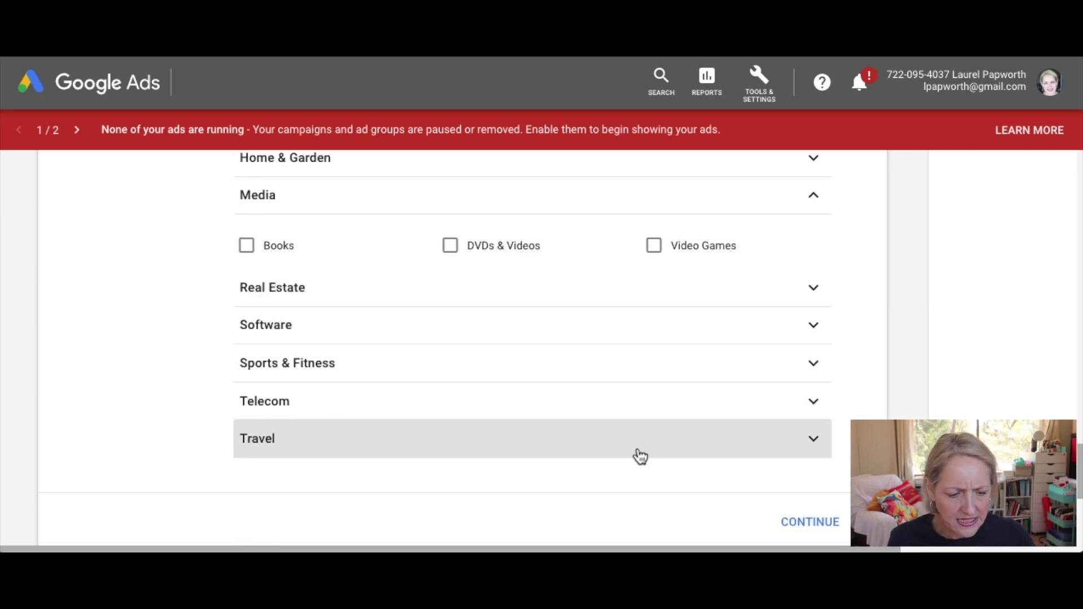
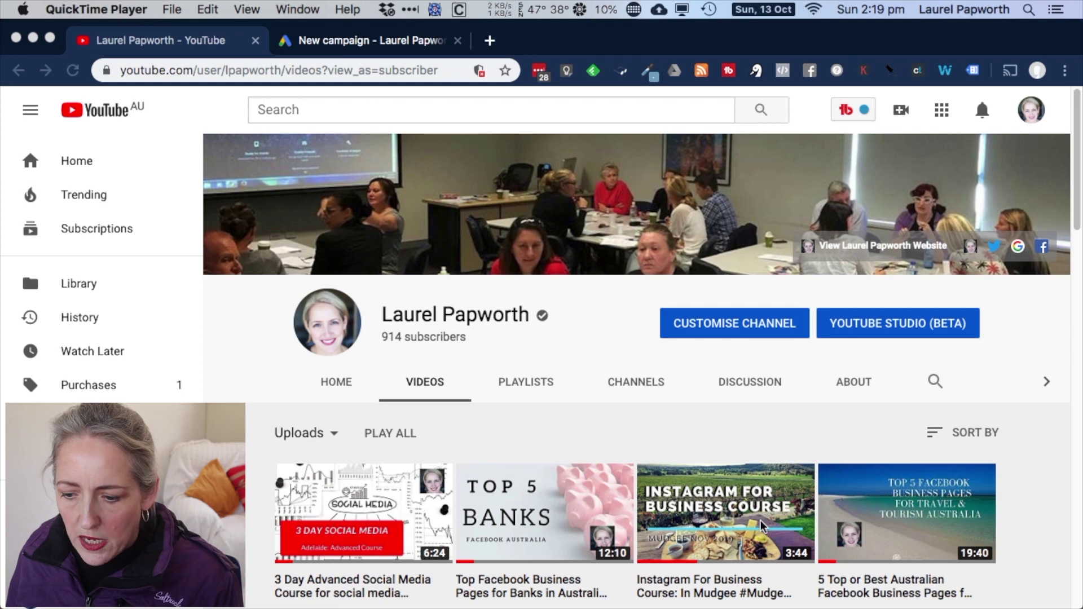
Step: Open the channel's video about the 5 top Australian Facebook business pages for travel and tourism
{"action": "scroll", "coordinate": [699, 451], "scroll_direction": "down", "scroll_amount": 2}
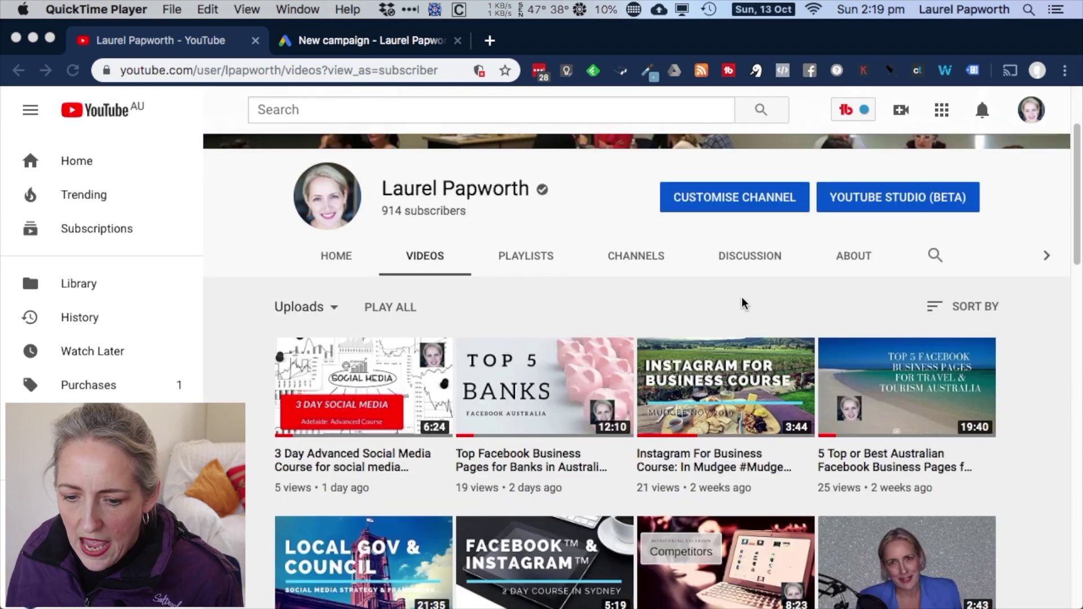
{"action": "left_click", "coordinate": [698, 298]}
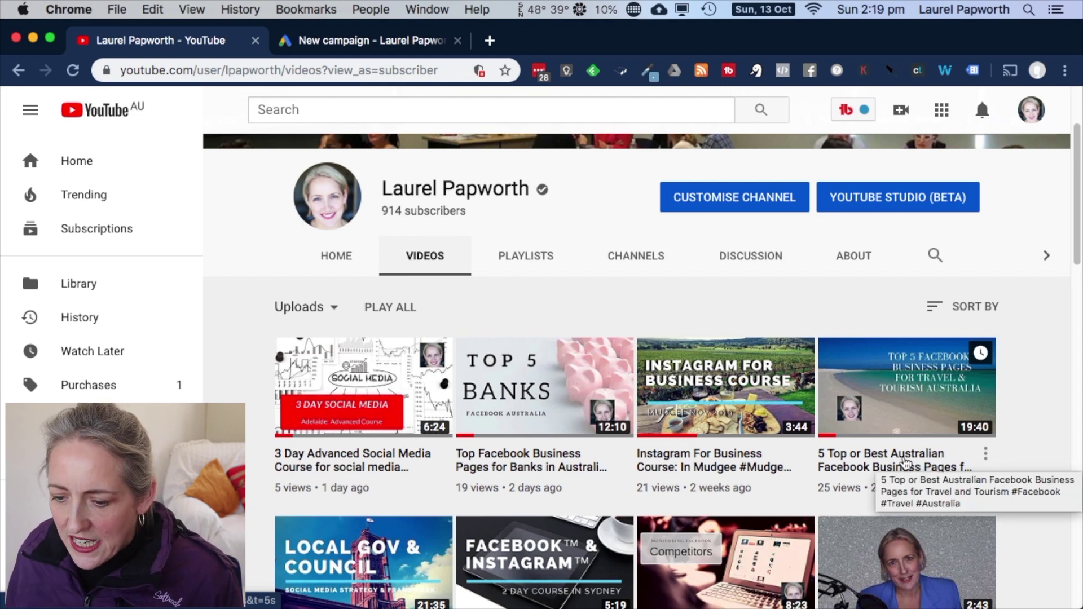
{"action": "left_click", "coordinate": [897, 451]}
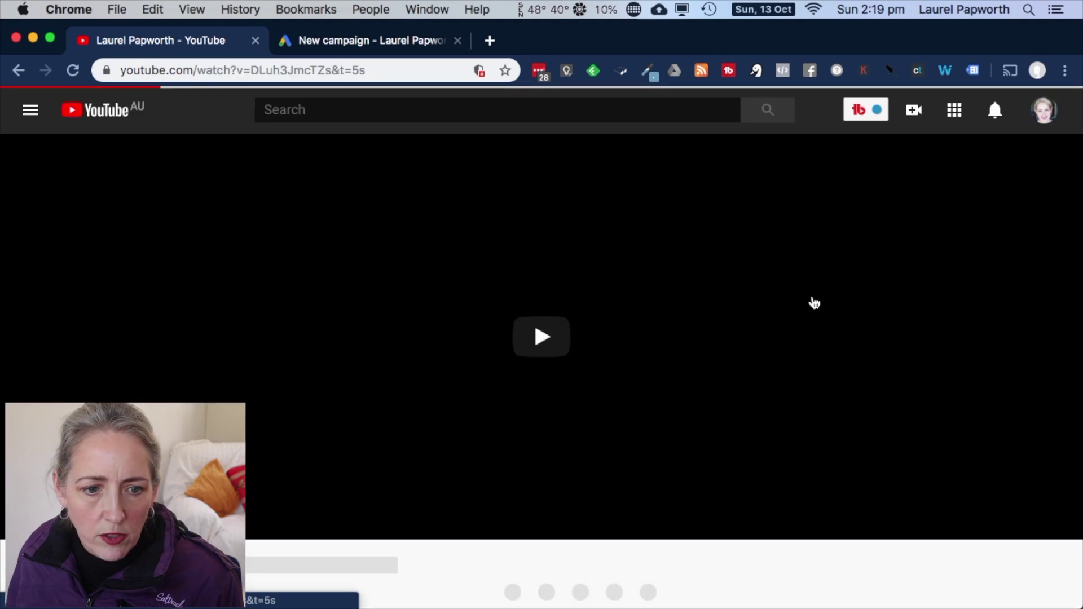
Step: Remove the "&t=5s" start time from the travel and tourism video's URL
{"action": "left_click", "coordinate": [334, 75]}
{"action": "left_click", "coordinate": [343, 73]}
{"action": "left_click", "coordinate": [404, 74]}
{"action": "left_click_drag", "start_coordinate": [404, 74], "coordinate": [454, 71]}
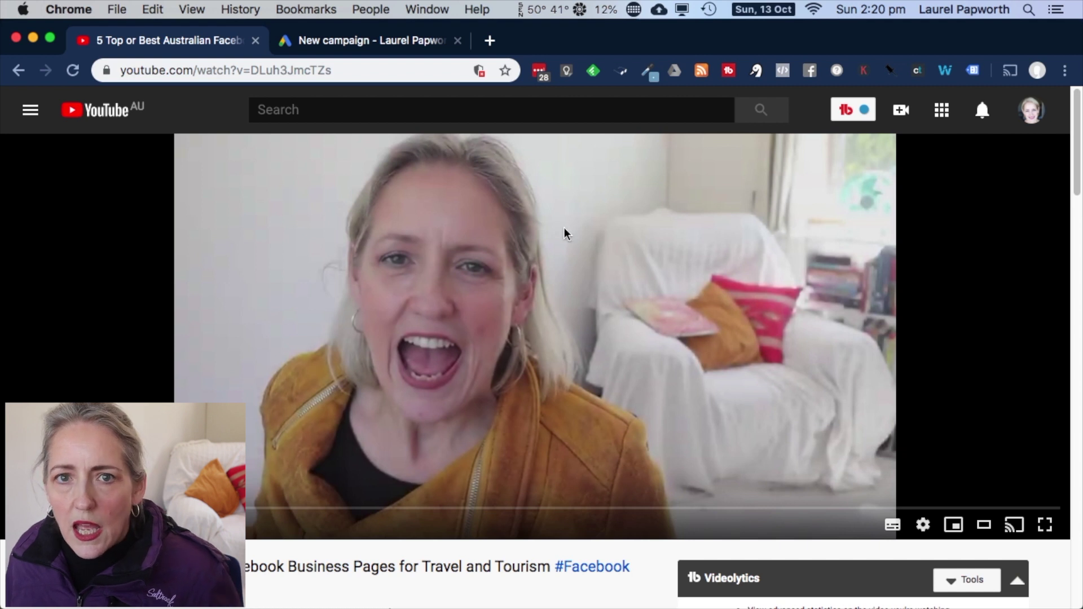
Step: Switch to the new Google Ads campaign and choose the Product and brand consideration goal with the Video campaign type
{"action": "left_click", "coordinate": [381, 39]}
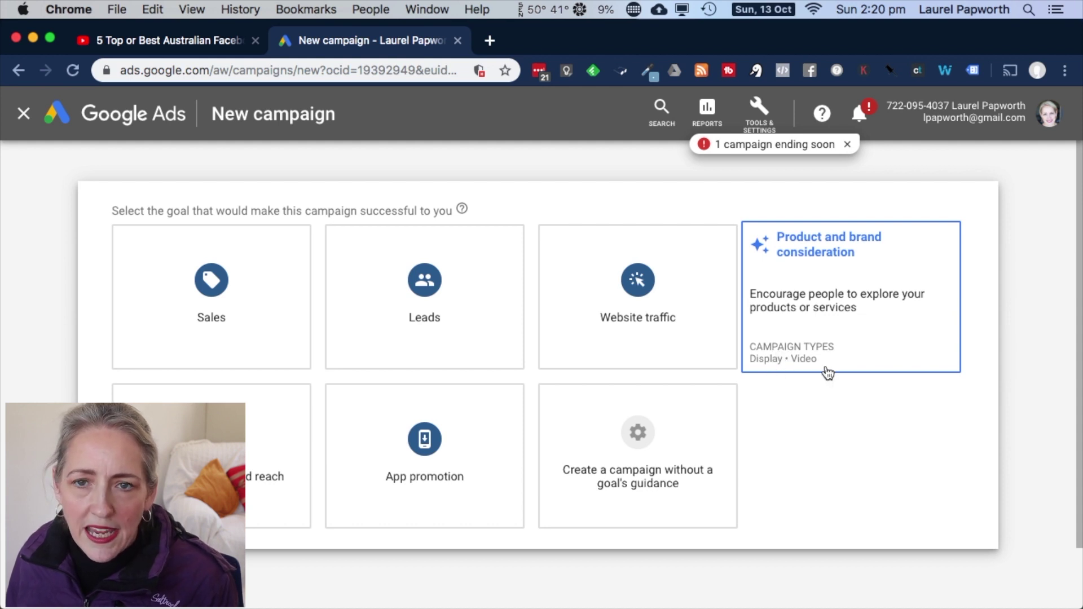
{"action": "left_click", "coordinate": [860, 299]}
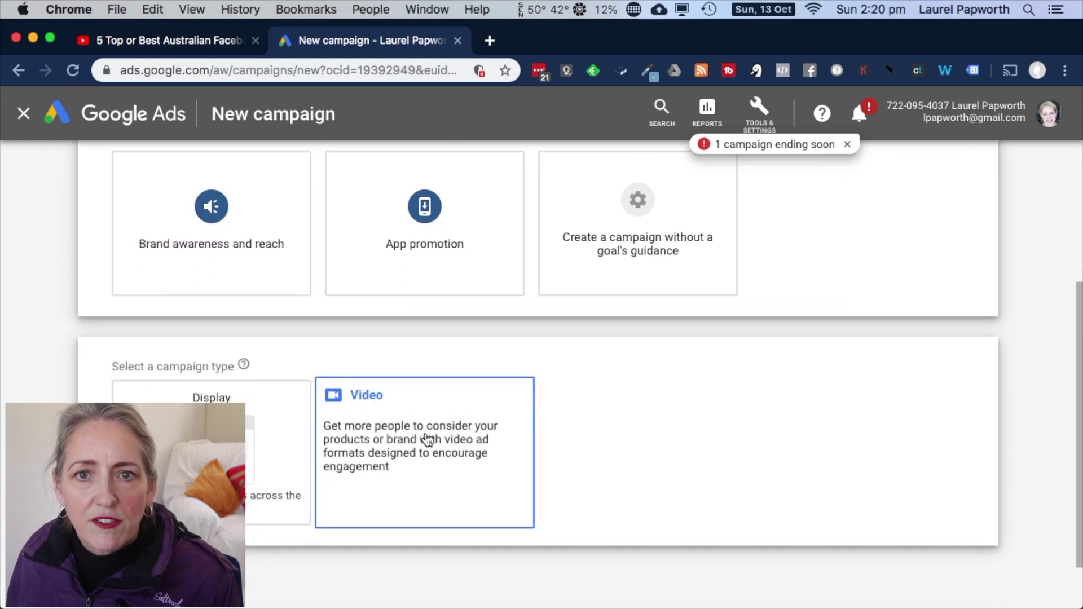
{"action": "left_click", "coordinate": [427, 439]}
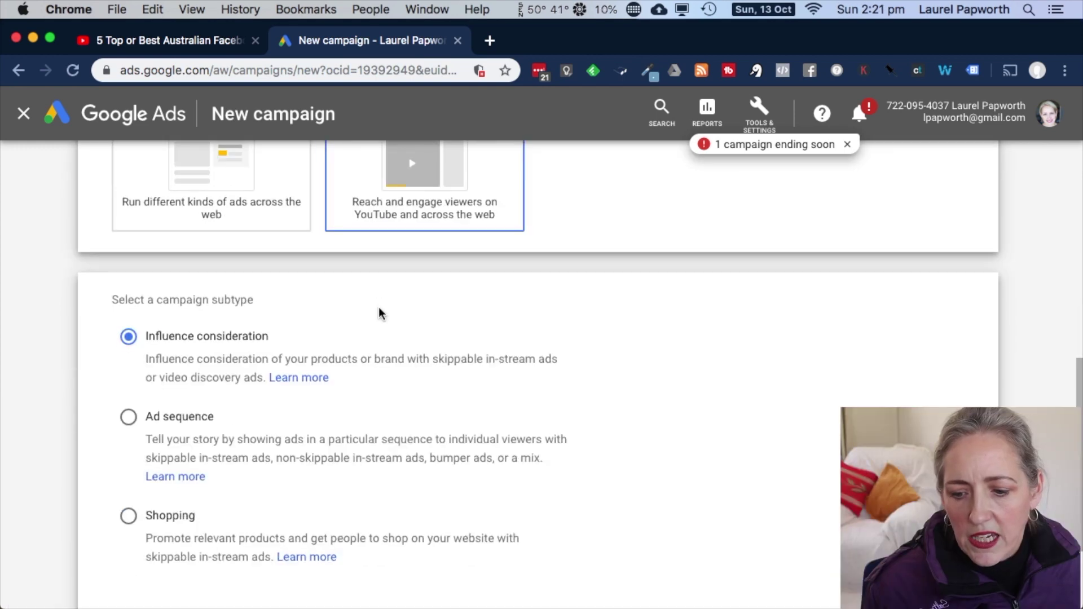
Step: Continue to the campaign setup with the Influence consideration subtype selected
{"action": "scroll", "coordinate": [379, 310], "scroll_direction": "down", "scroll_amount": 2}
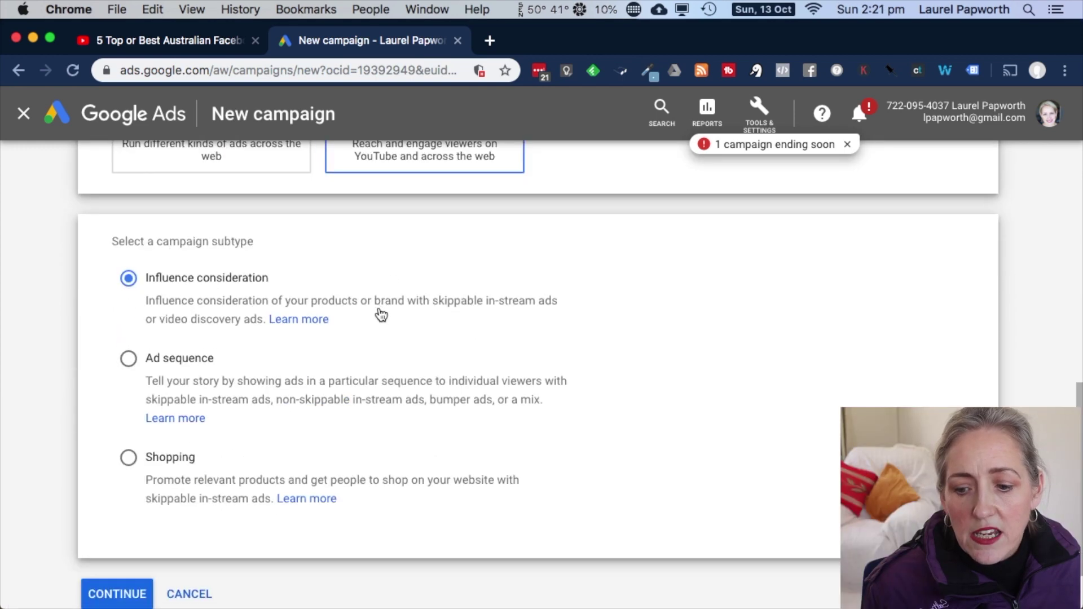
{"action": "scroll", "coordinate": [119, 485], "scroll_direction": "down", "scroll_amount": 2}
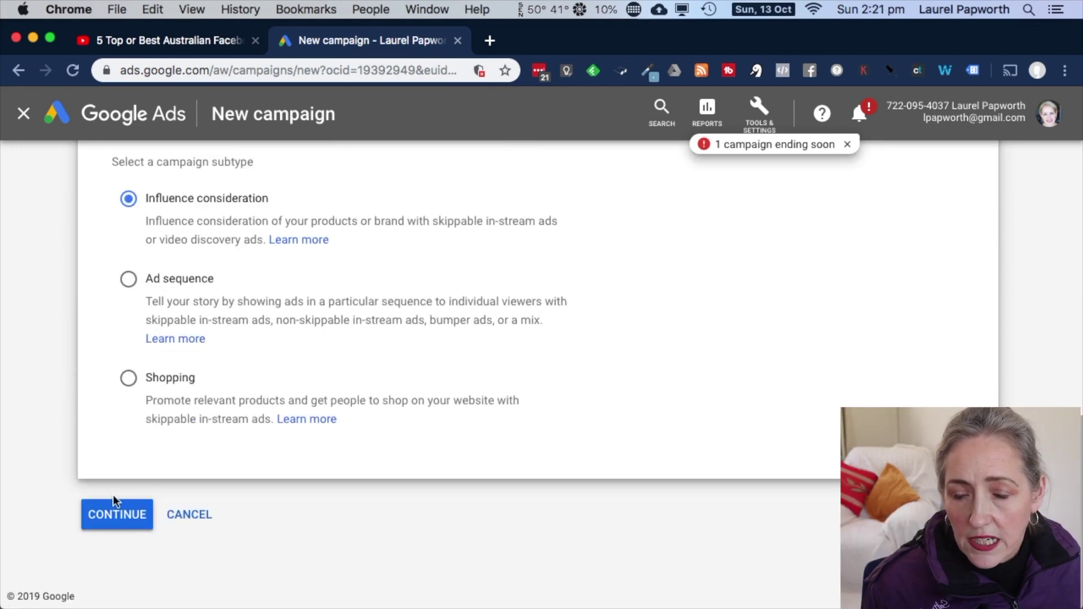
{"action": "left_click", "coordinate": [117, 513]}
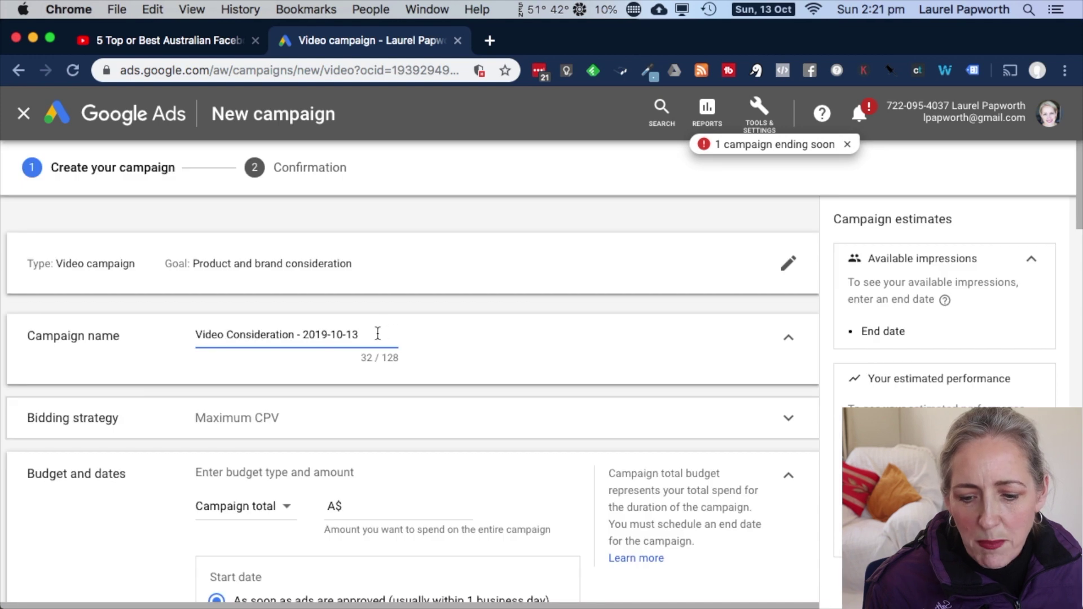
Step: Replace "Video Consideration" in the campaign name so that it reads "TourismTop5 - 2019-10-13"
{"action": "left_click_drag", "start_coordinate": [378, 333], "coordinate": [224, 333]}
{"action": "left_click", "coordinate": [261, 333]}
{"action": "left_click_drag", "start_coordinate": [292, 336], "coordinate": [194, 334]}
{"action": "type", "text": "TourismTop5"}
Step: Set the campaign total budget to A$50.00
{"action": "scroll", "coordinate": [524, 303], "scroll_direction": "down", "scroll_amount": 2}
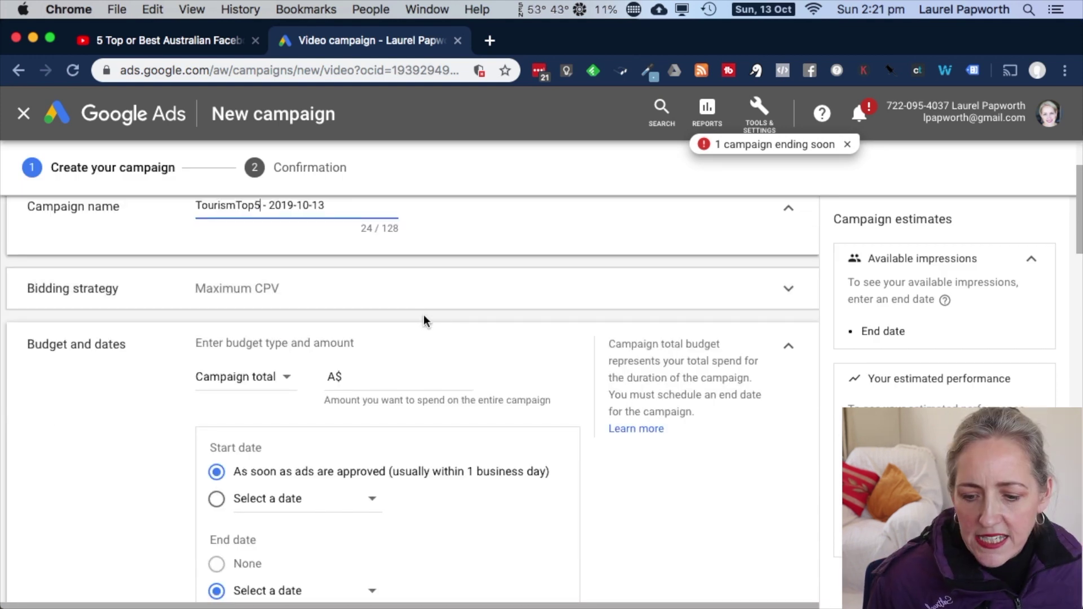
{"action": "scroll", "coordinate": [428, 315], "scroll_direction": "down", "scroll_amount": 2}
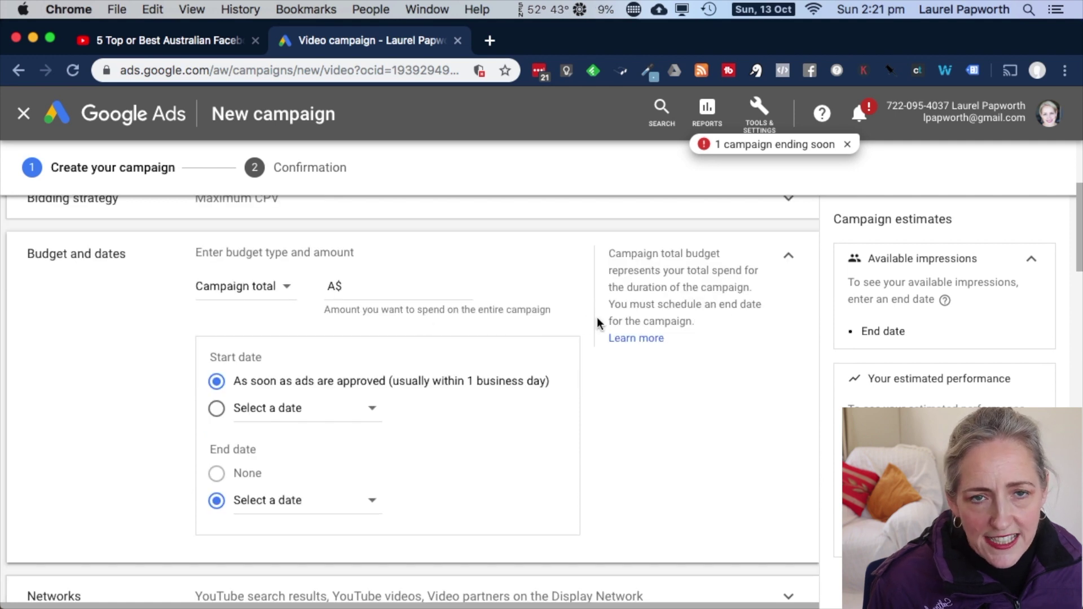
{"action": "left_click", "coordinate": [360, 289]}
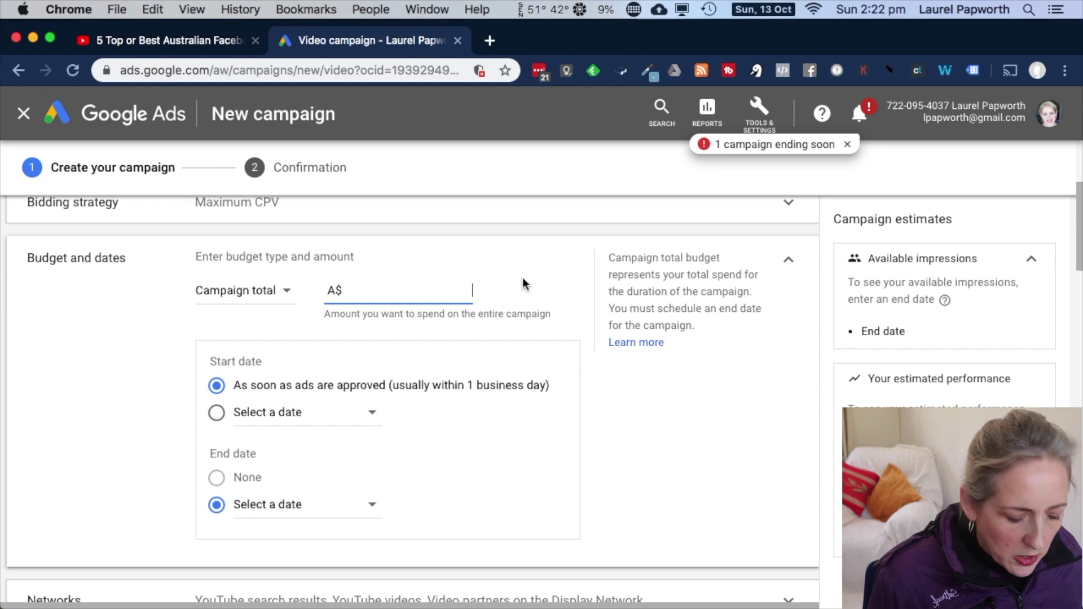
{"action": "type", "text": "50"}
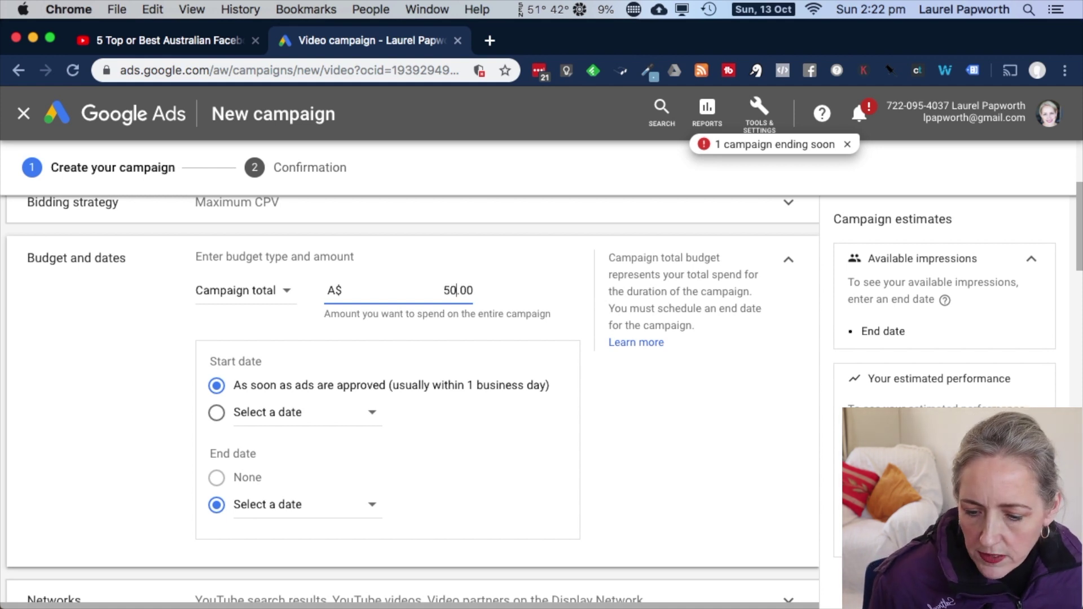
Step: Set the campaign's end date to Oct 31, 2019
{"action": "scroll", "coordinate": [307, 403], "scroll_direction": "down", "scroll_amount": 3}
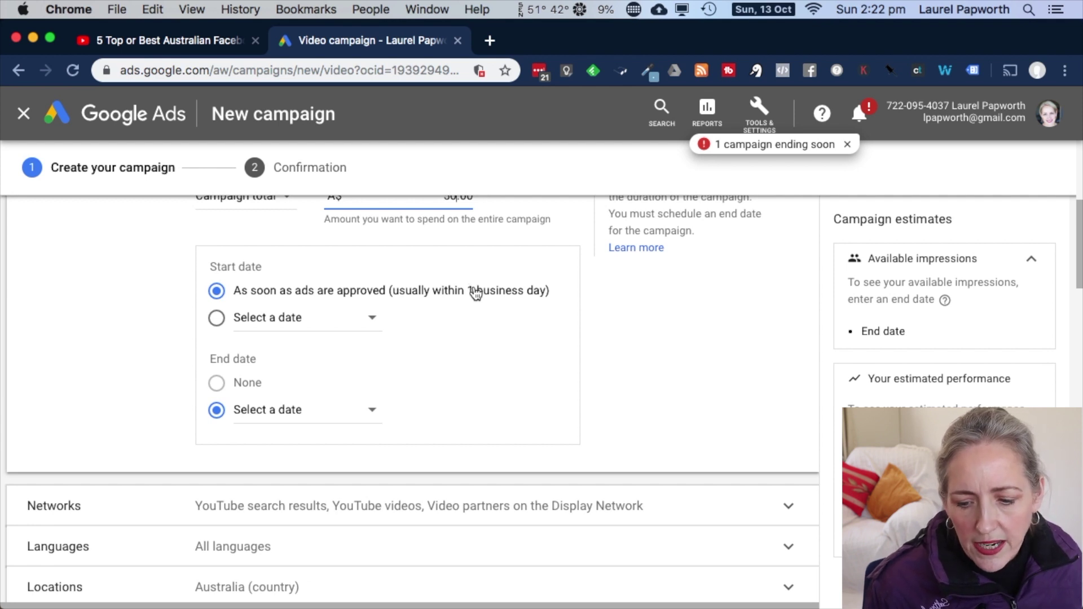
{"action": "scroll", "coordinate": [473, 290], "scroll_direction": "down", "scroll_amount": 2}
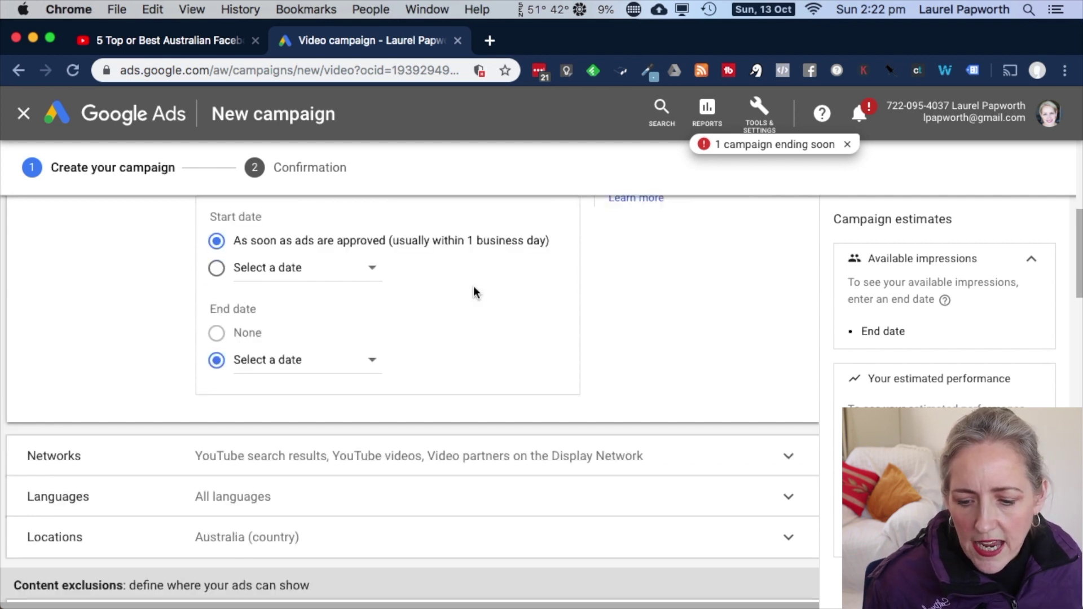
{"action": "left_click", "coordinate": [374, 363]}
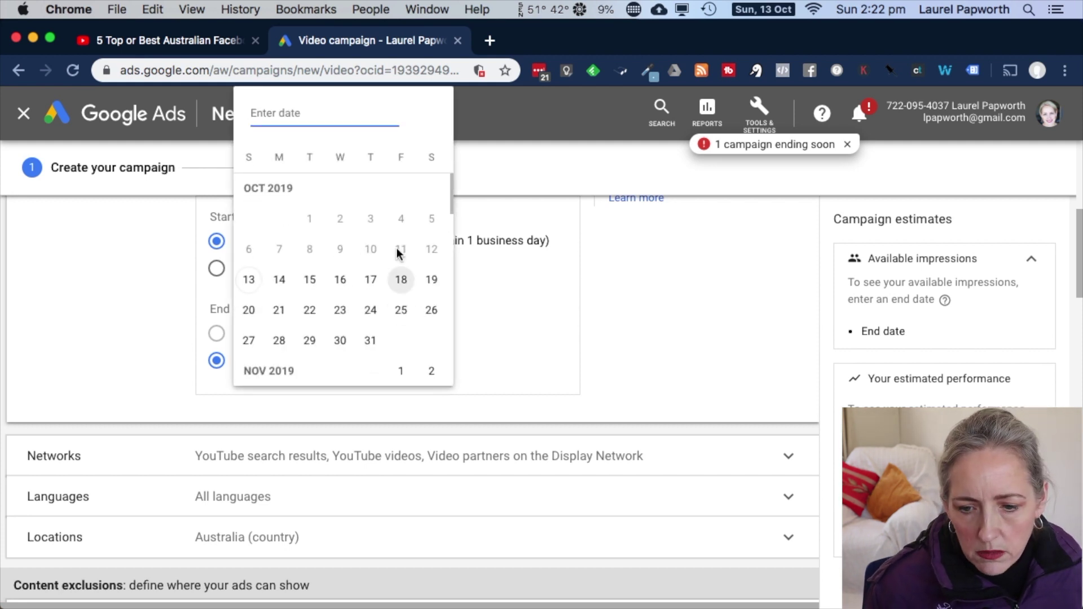
{"action": "left_click", "coordinate": [372, 344]}
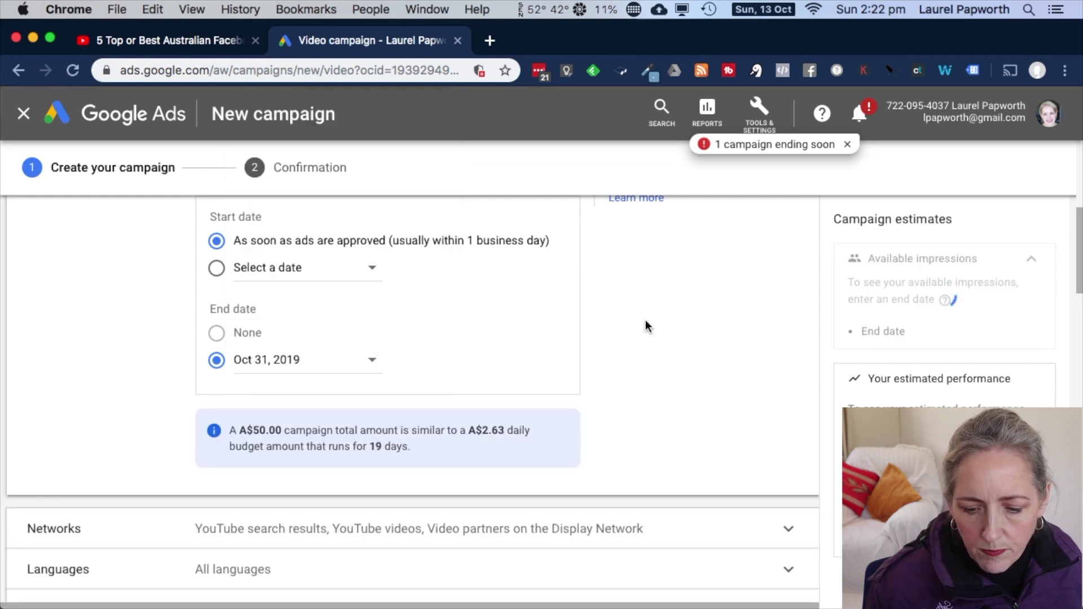
Step: Expand the Networks settings and read the explanation of video partners on the Display Network
{"action": "scroll", "coordinate": [646, 326], "scroll_direction": "down", "scroll_amount": 3}
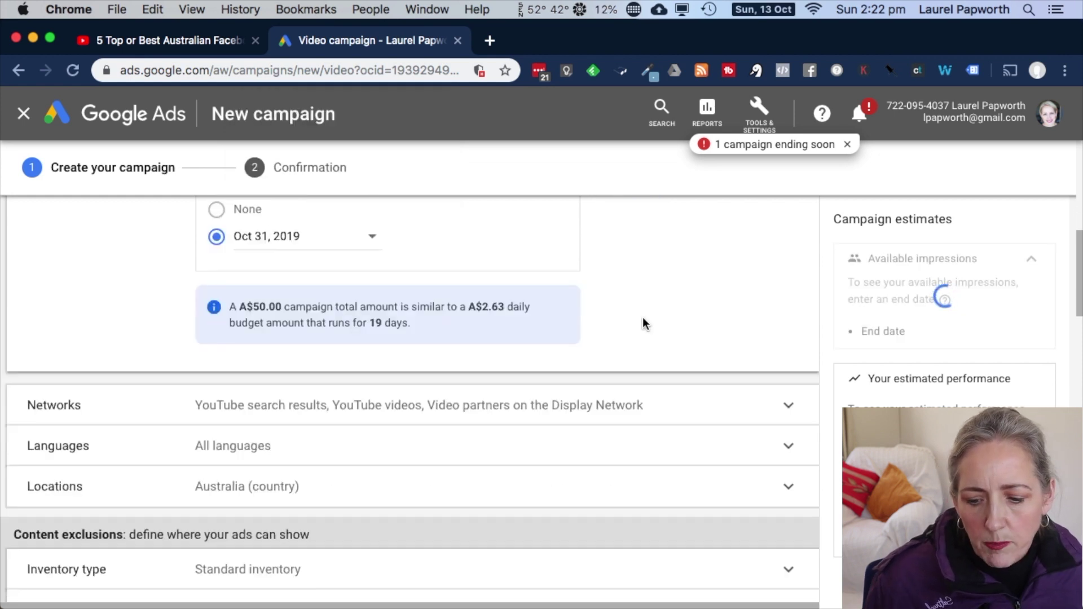
{"action": "left_click", "coordinate": [401, 416]}
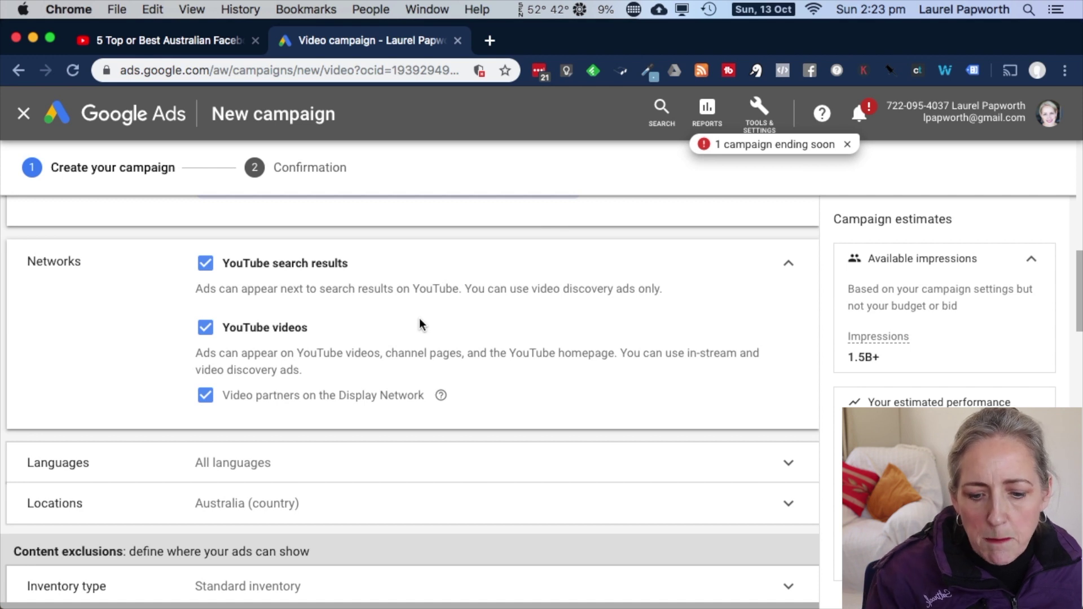
{"action": "mouse_move", "coordinate": [445, 401]}
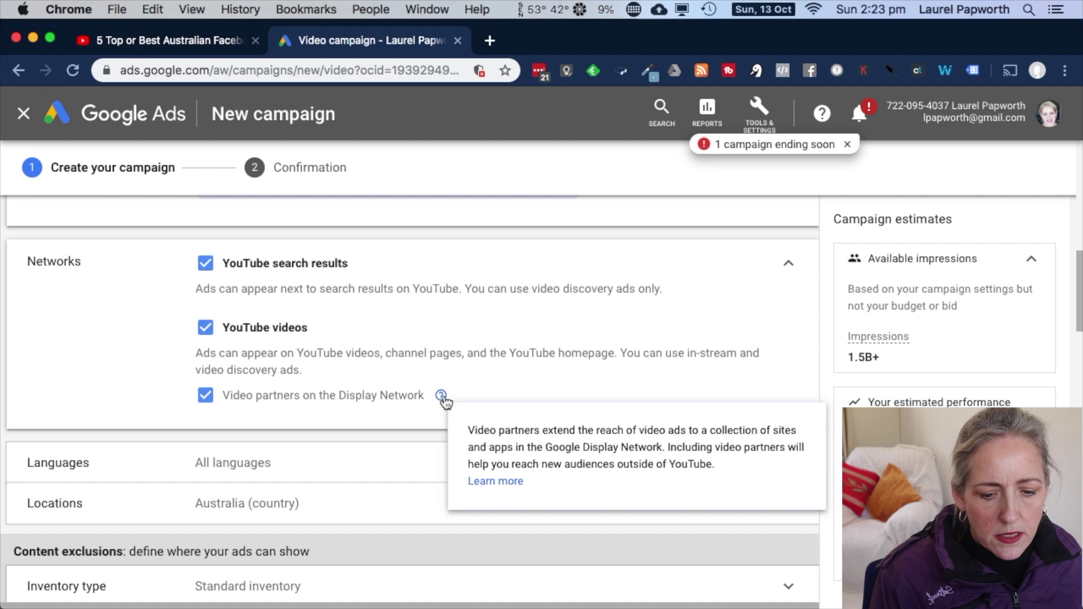
Step: Replace "Video Consideration" in the ad group name so that it reads "TourismTop5 - 2019-10-13"
{"action": "scroll", "coordinate": [401, 362], "scroll_direction": "down", "scroll_amount": 4}
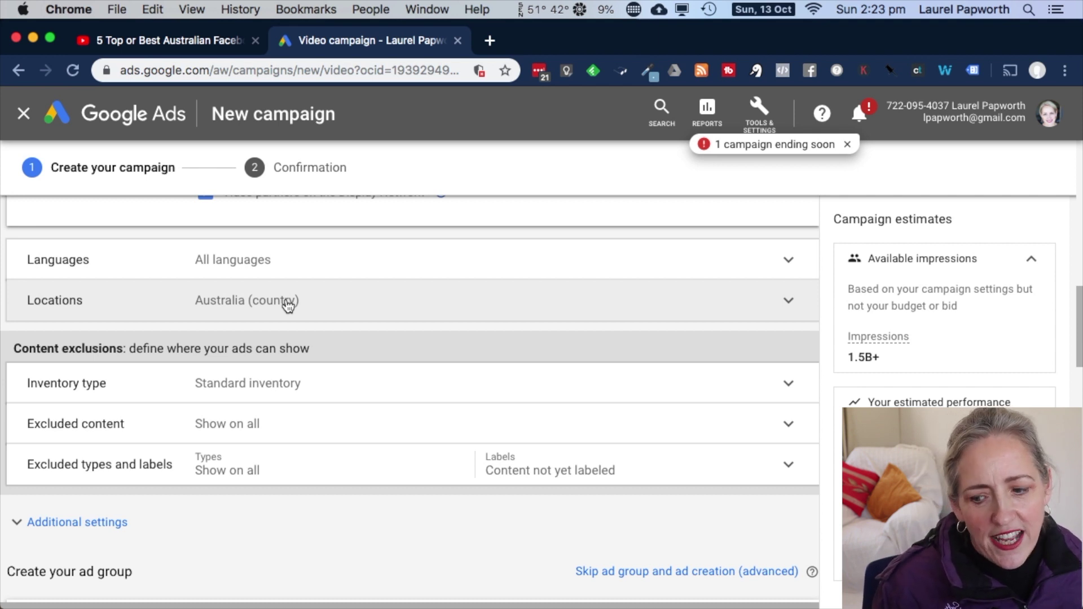
{"action": "scroll", "coordinate": [288, 306], "scroll_direction": "down", "scroll_amount": 3}
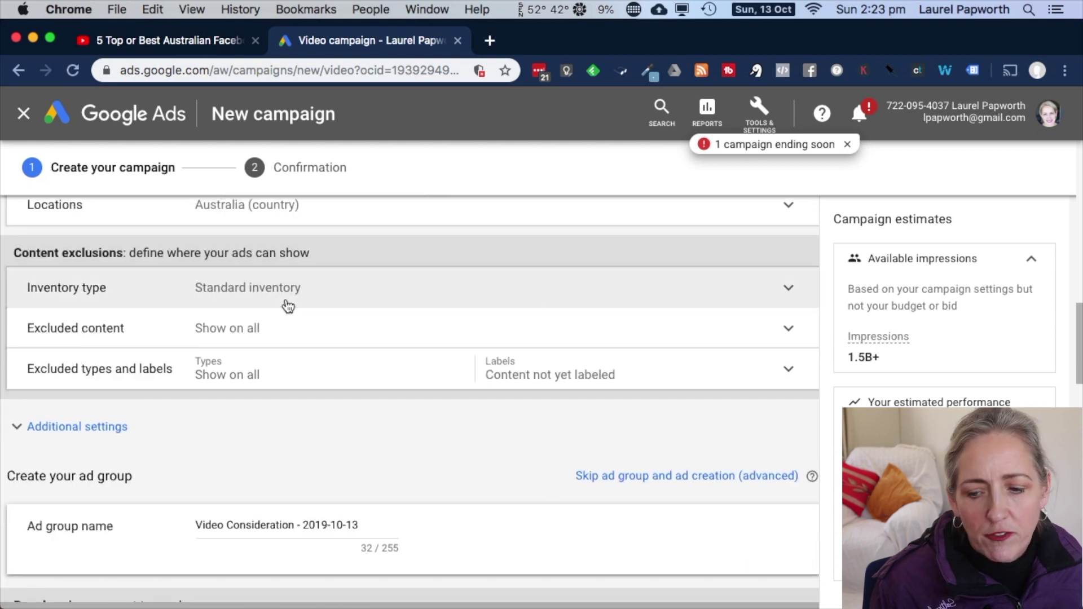
{"action": "scroll", "coordinate": [289, 306], "scroll_direction": "down", "scroll_amount": 1}
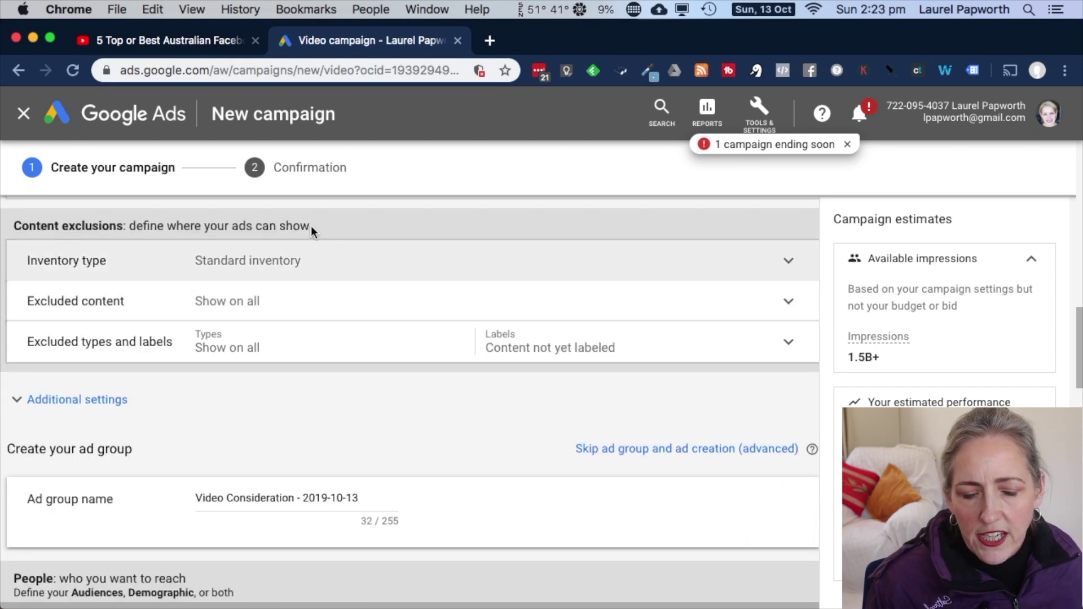
{"action": "scroll", "coordinate": [377, 428], "scroll_direction": "down", "scroll_amount": 3}
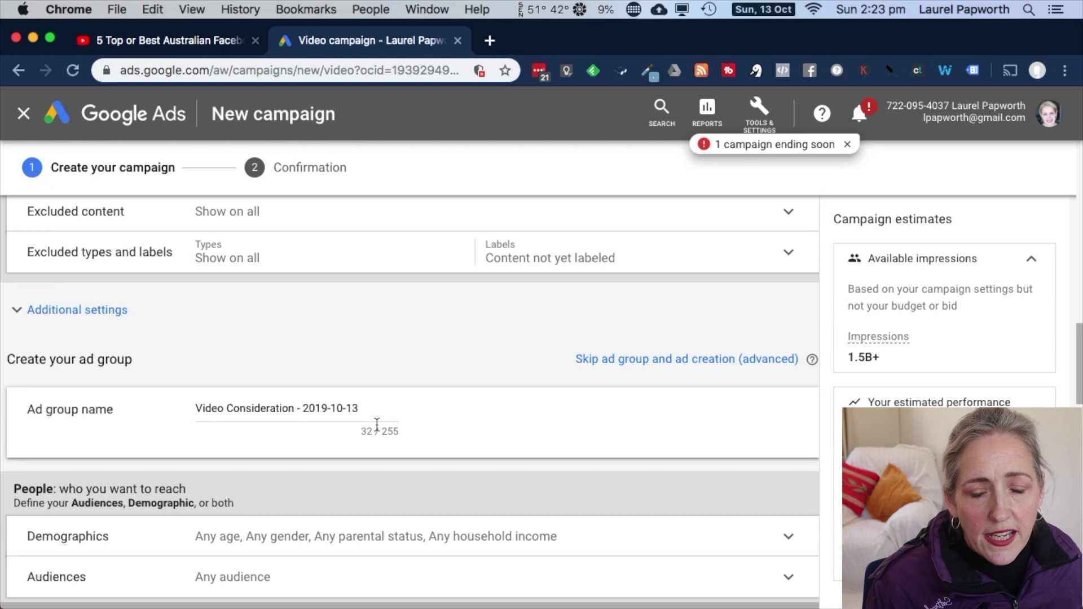
{"action": "scroll", "coordinate": [377, 429], "scroll_direction": "down", "scroll_amount": 4}
{"action": "left_click_drag", "start_coordinate": [294, 292], "coordinate": [180, 294]}
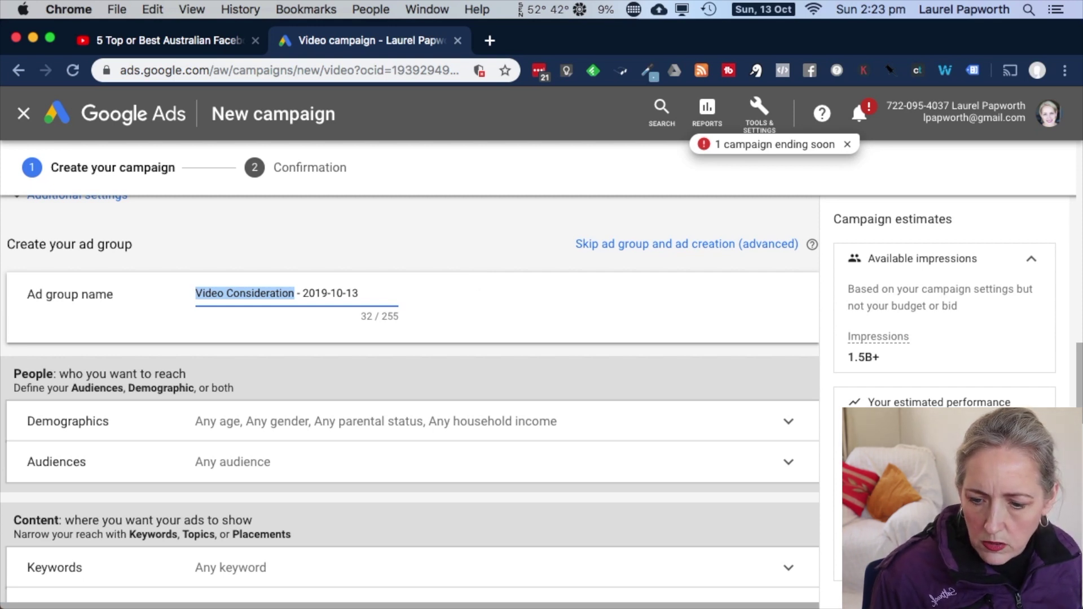
{"action": "type", "text": "Touri"}
{"action": "type", "text": "smTop5"}
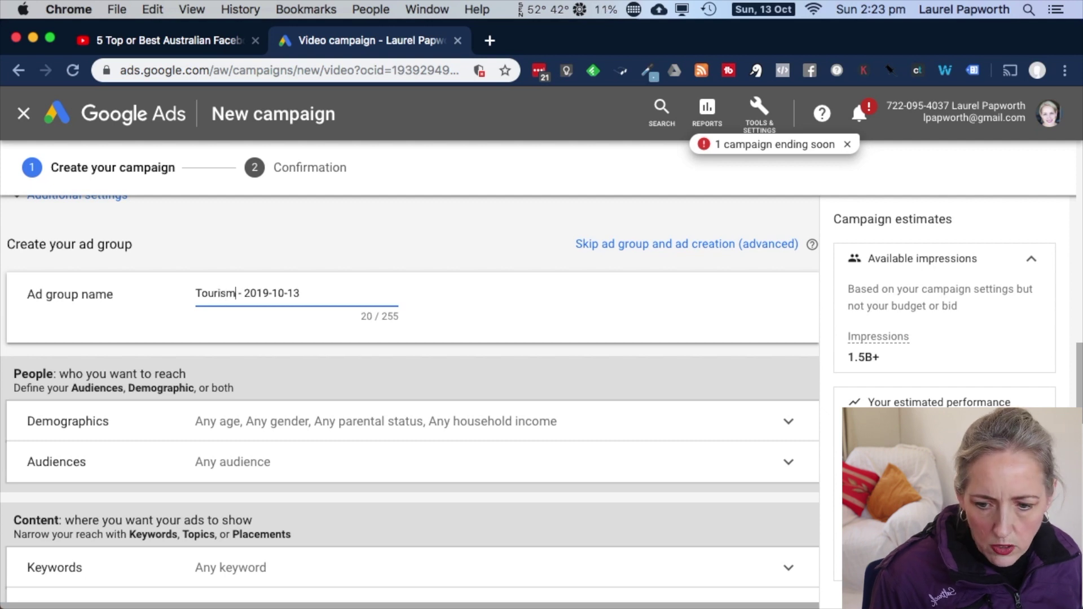
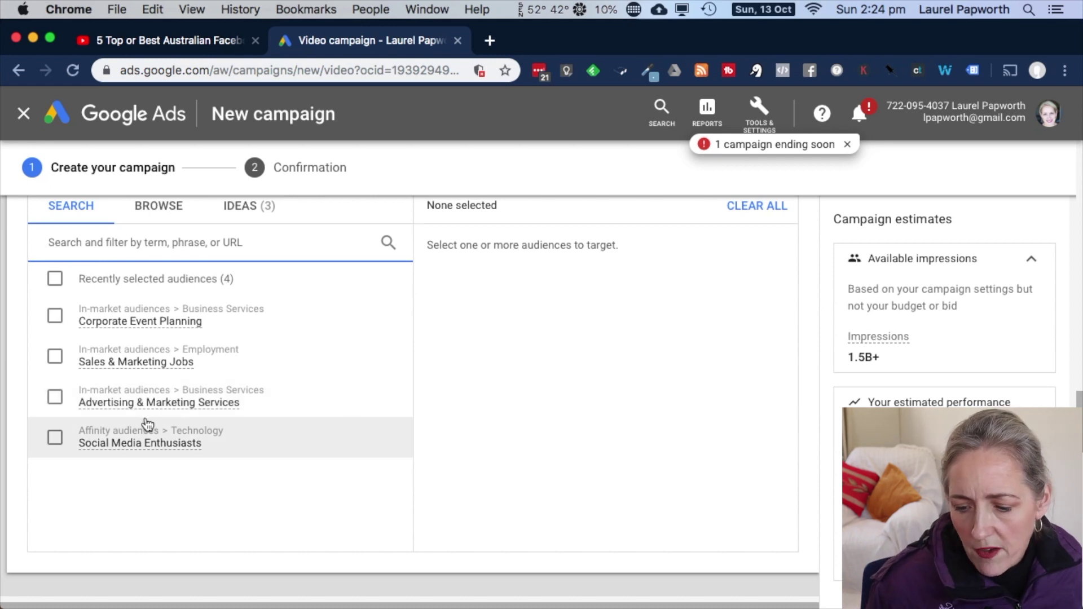
Step: Target the recently selected audiences Advertising & Marketing Services, Social Media Enthusiasts and Sales & Marketing Jobs
{"action": "left_click", "coordinate": [55, 398]}
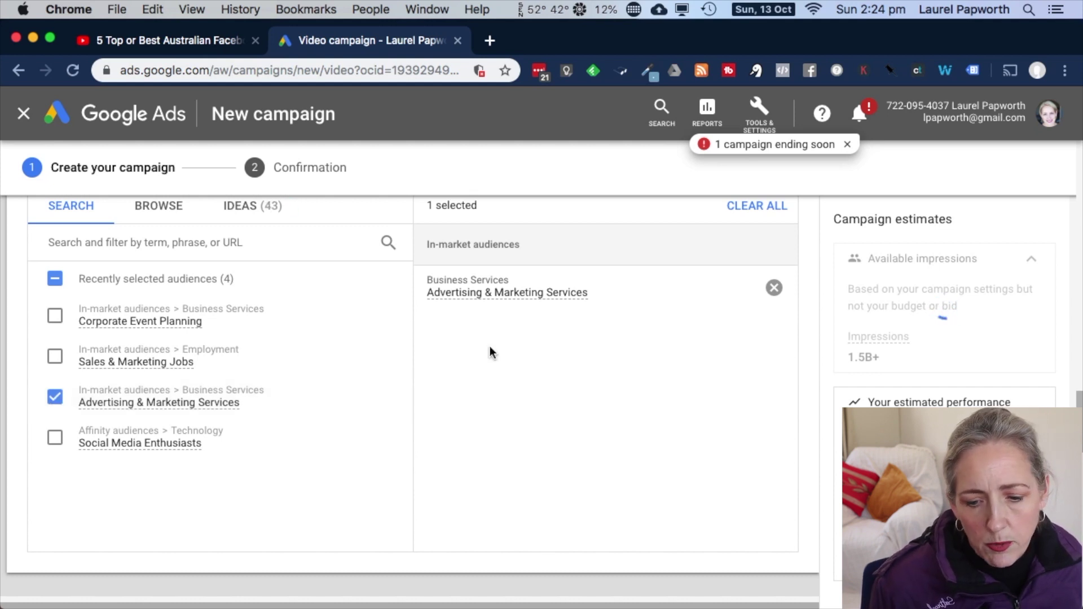
{"action": "scroll", "coordinate": [489, 353], "scroll_direction": "down", "scroll_amount": 3}
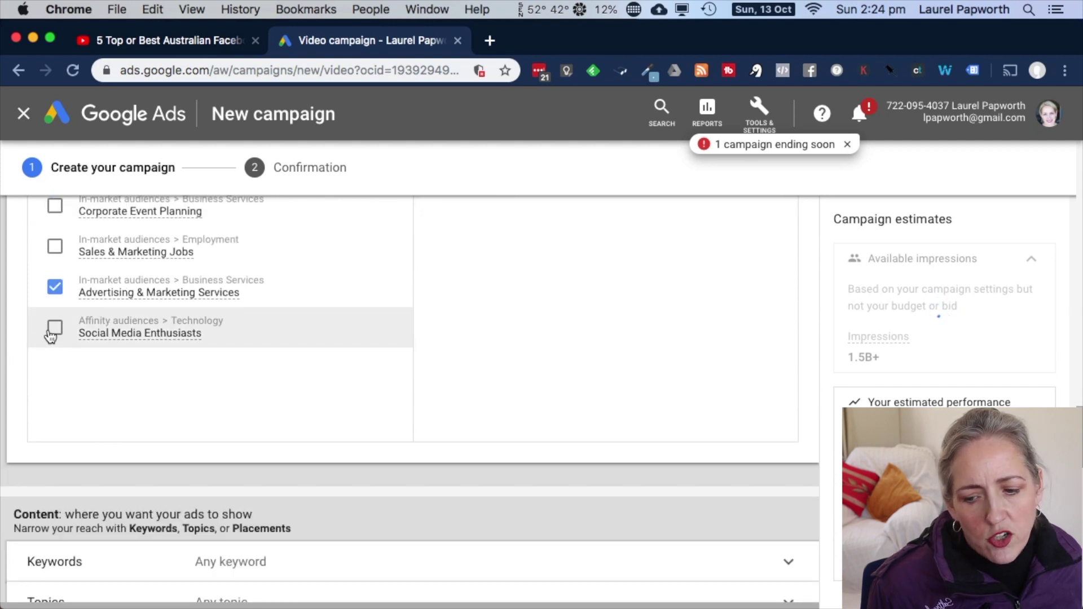
{"action": "left_click", "coordinate": [55, 328]}
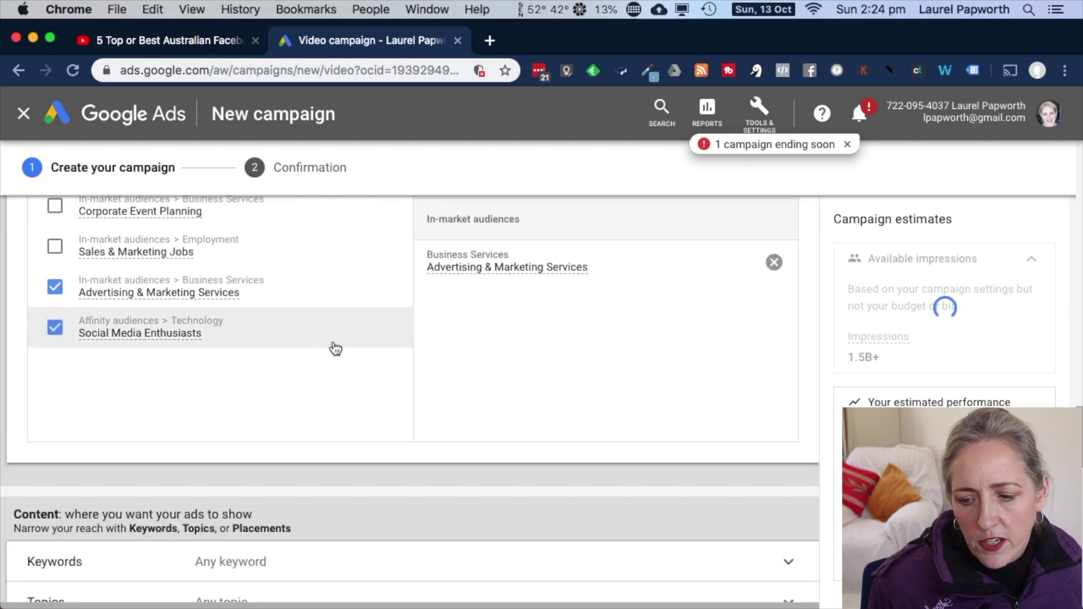
{"action": "scroll", "coordinate": [335, 349], "scroll_direction": "up", "scroll_amount": 3}
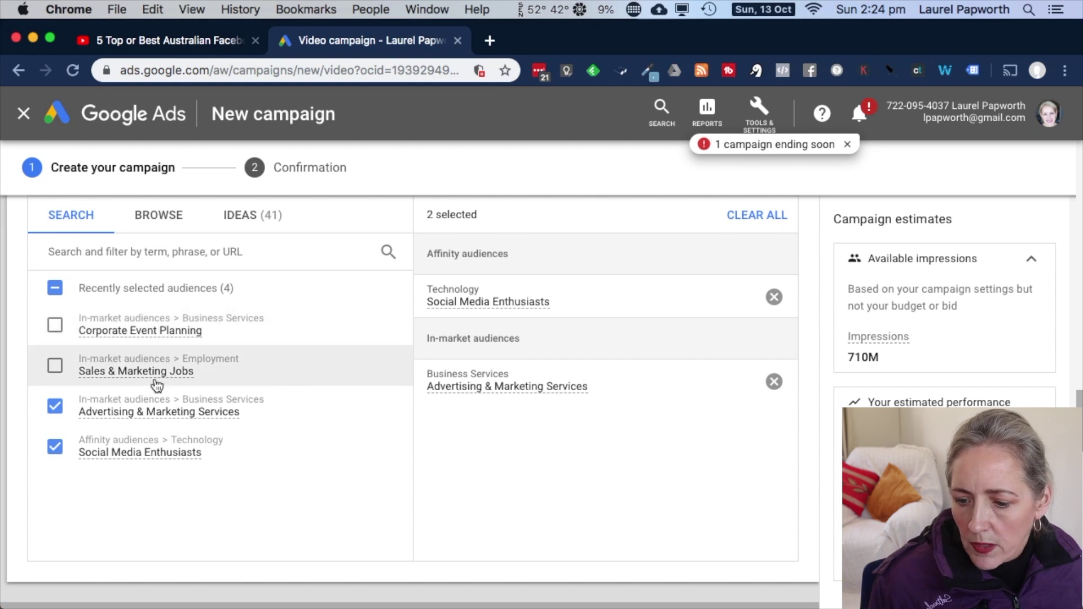
{"action": "left_click", "coordinate": [55, 367]}
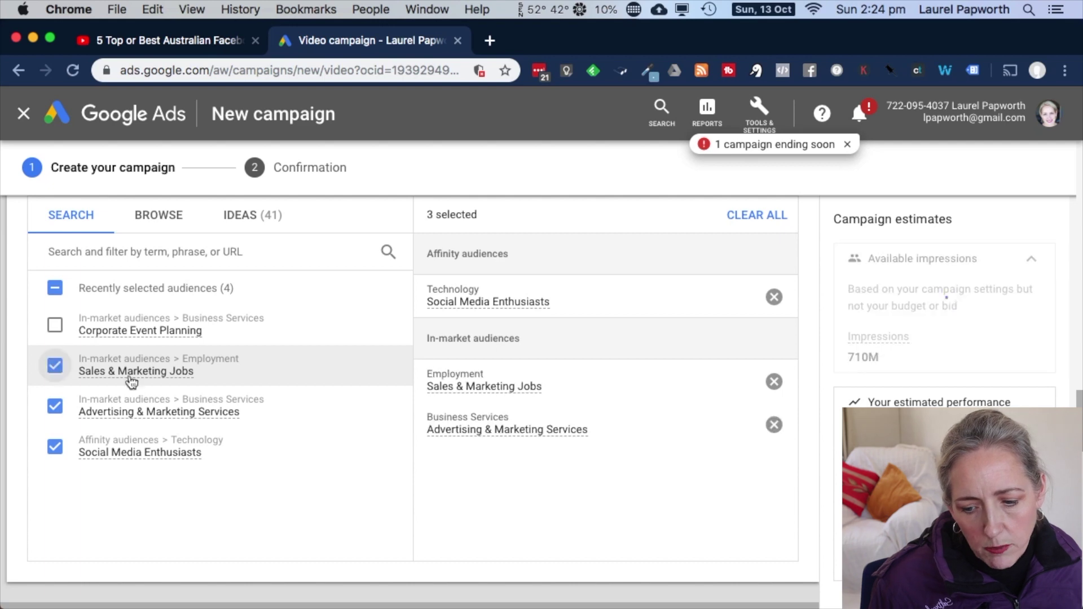
Step: Get keyword ideas for the ad group from the related website tourism.australia.gov.au
{"action": "scroll", "coordinate": [354, 417], "scroll_direction": "down", "scroll_amount": 5}
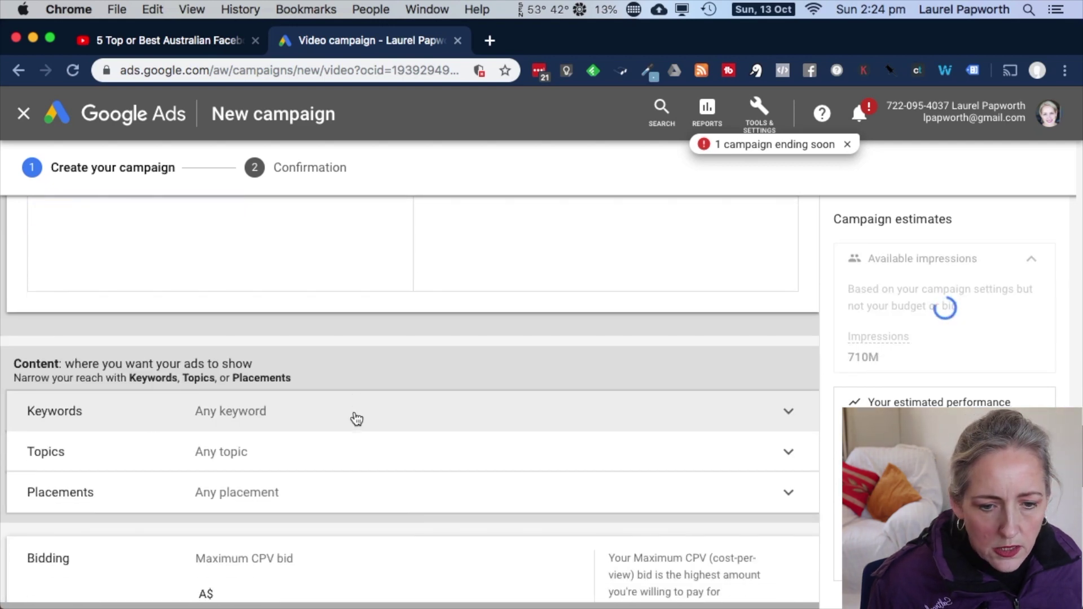
{"action": "scroll", "coordinate": [357, 419], "scroll_direction": "up", "scroll_amount": 2}
{"action": "scroll", "coordinate": [357, 419], "scroll_direction": "down", "scroll_amount": 3}
{"action": "scroll", "coordinate": [356, 418], "scroll_direction": "down", "scroll_amount": 1}
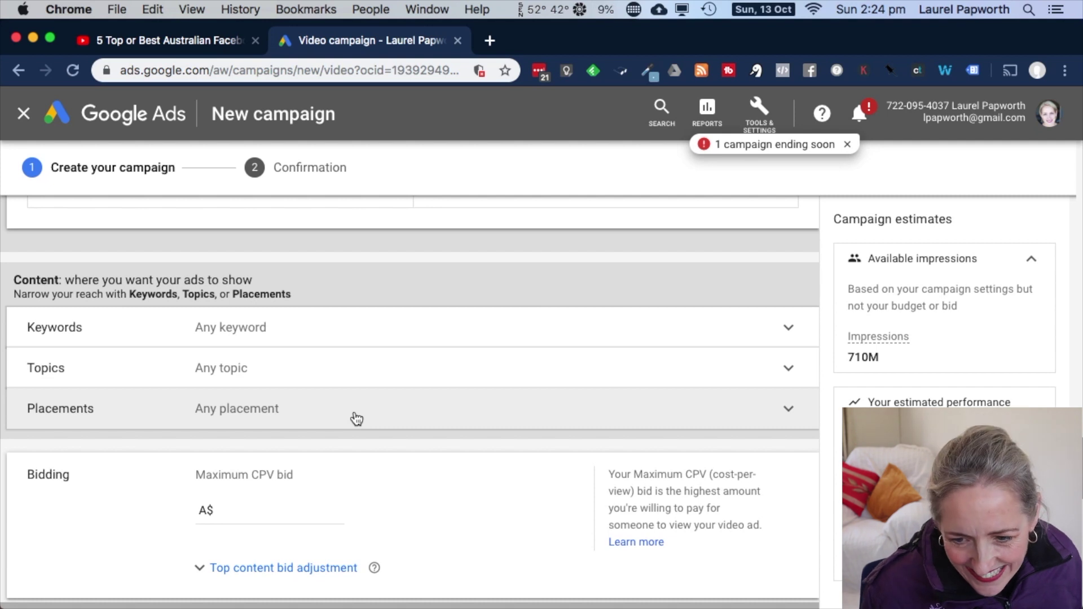
{"action": "scroll", "coordinate": [357, 418], "scroll_direction": "down", "scroll_amount": 1}
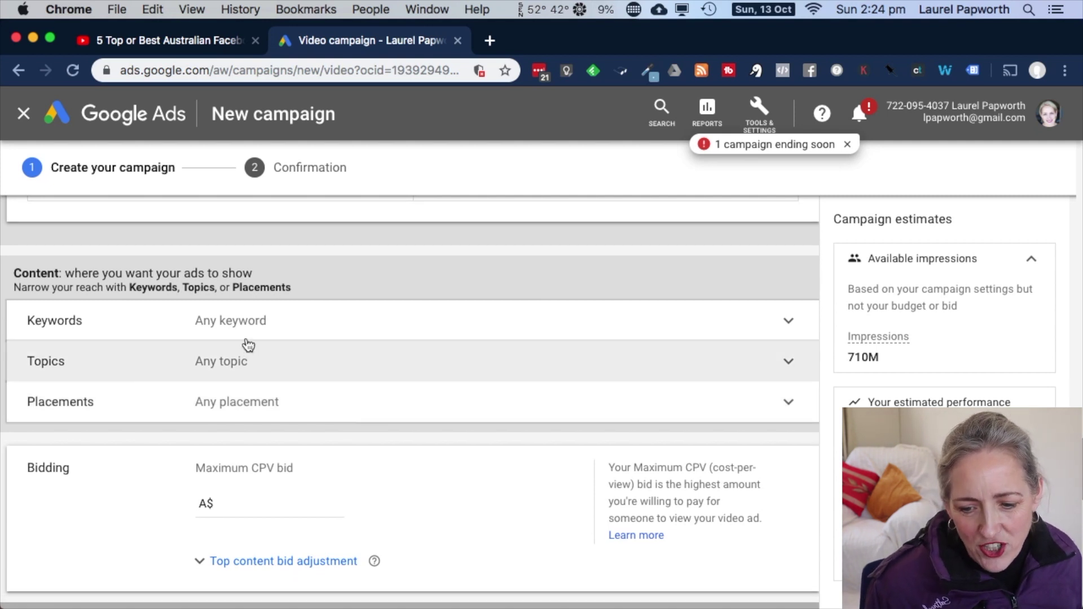
{"action": "left_click", "coordinate": [244, 327]}
{"action": "scroll", "coordinate": [421, 427], "scroll_direction": "down", "scroll_amount": 3}
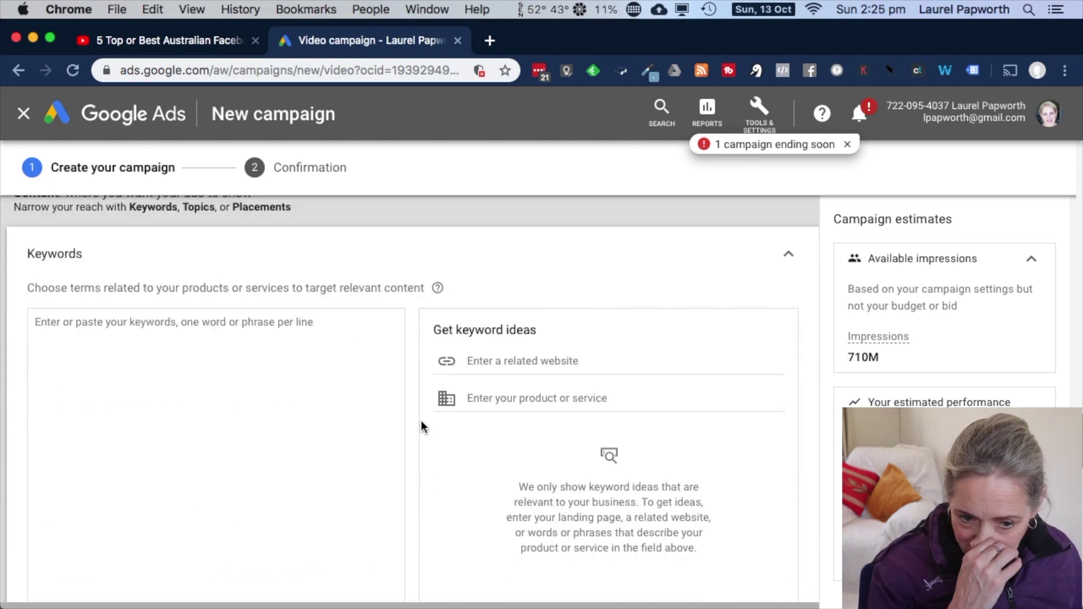
{"action": "left_click", "coordinate": [588, 365]}
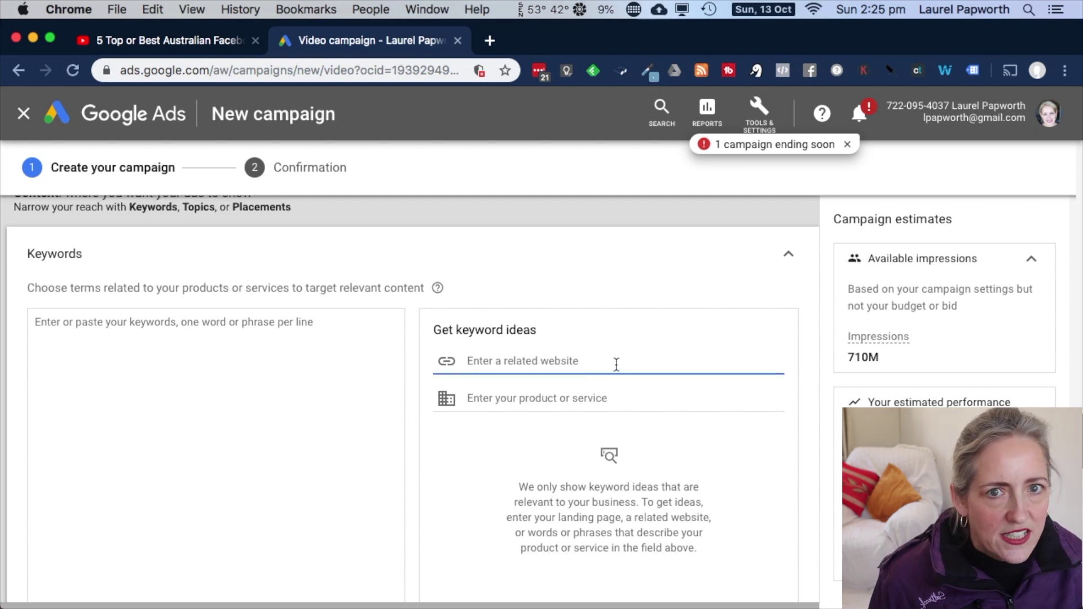
{"action": "type", "text": "touri"}
{"action": "type", "text": "sm"}
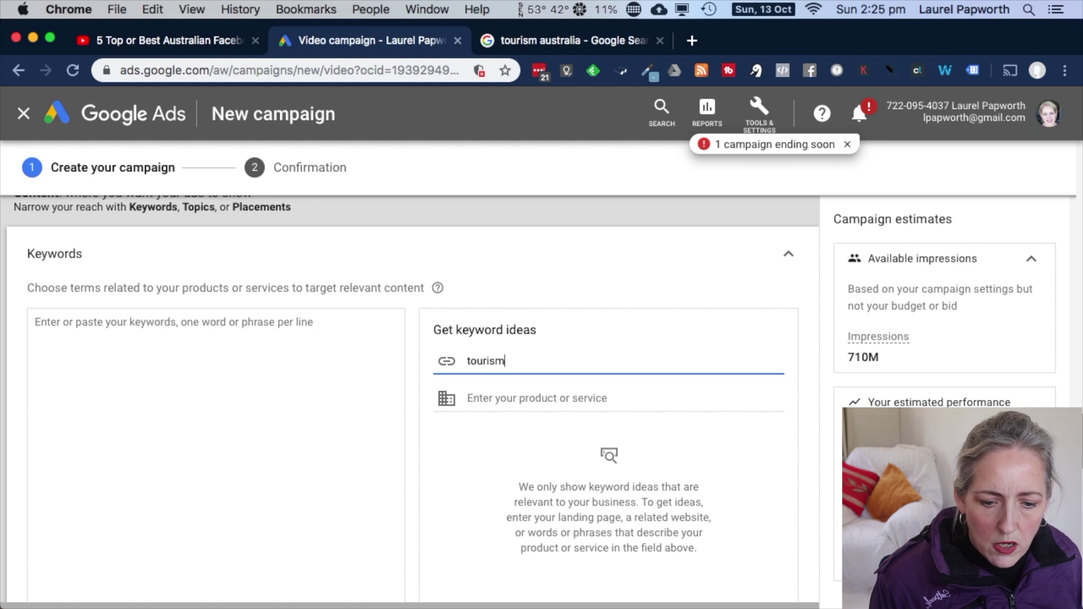
{"action": "type", "text": ".australia.gov.au"}
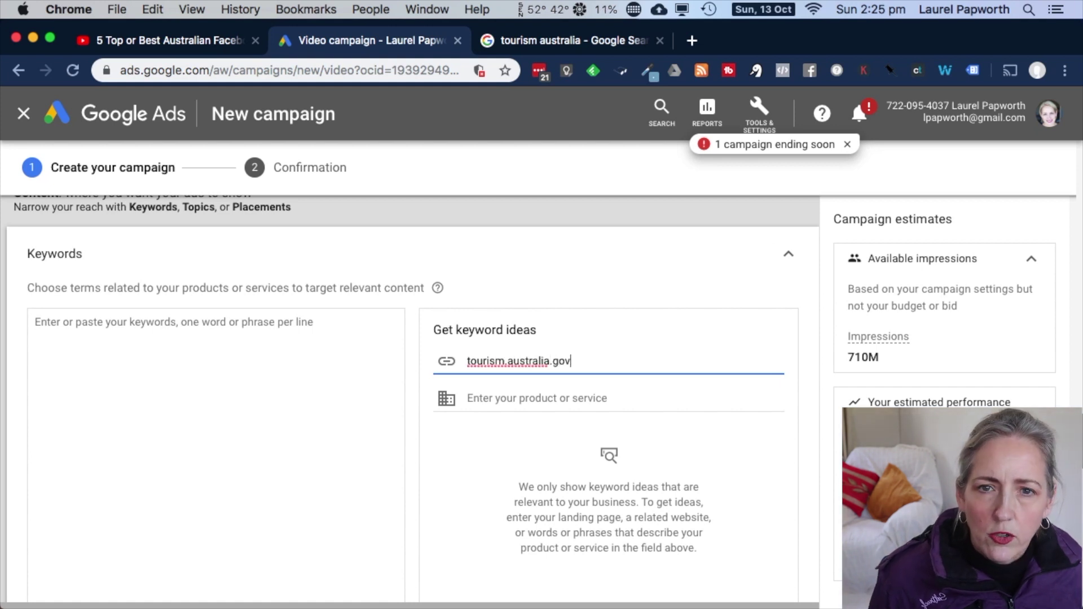
{"action": "left_click", "coordinate": [620, 268]}
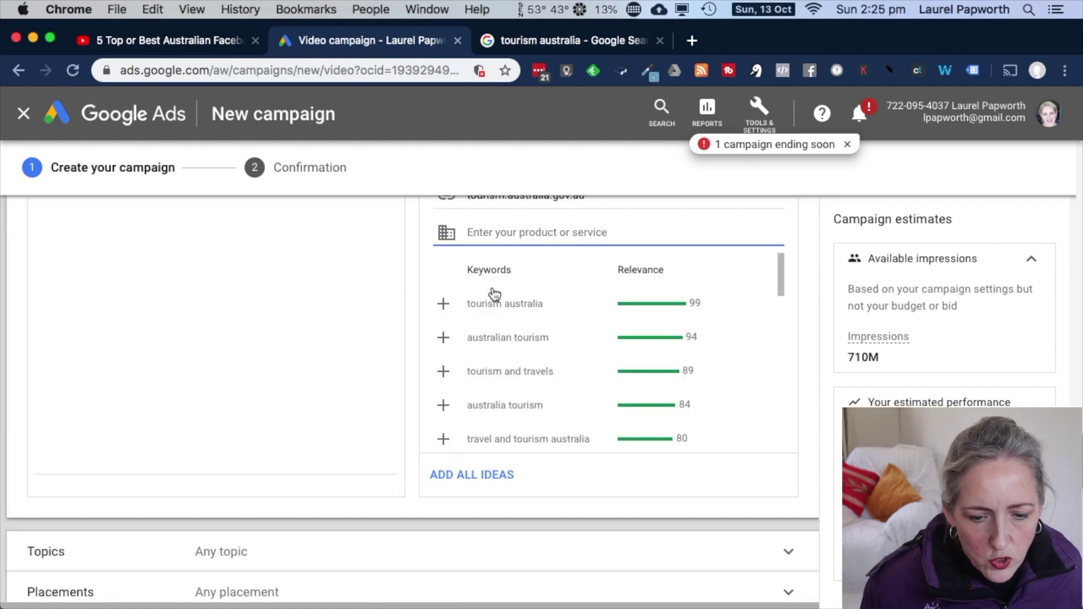
Step: Add the keyword ideas tourism australia, australian tourism and tourism and travels to the ad group
{"action": "left_click", "coordinate": [451, 311]}
{"action": "left_click", "coordinate": [450, 313]}
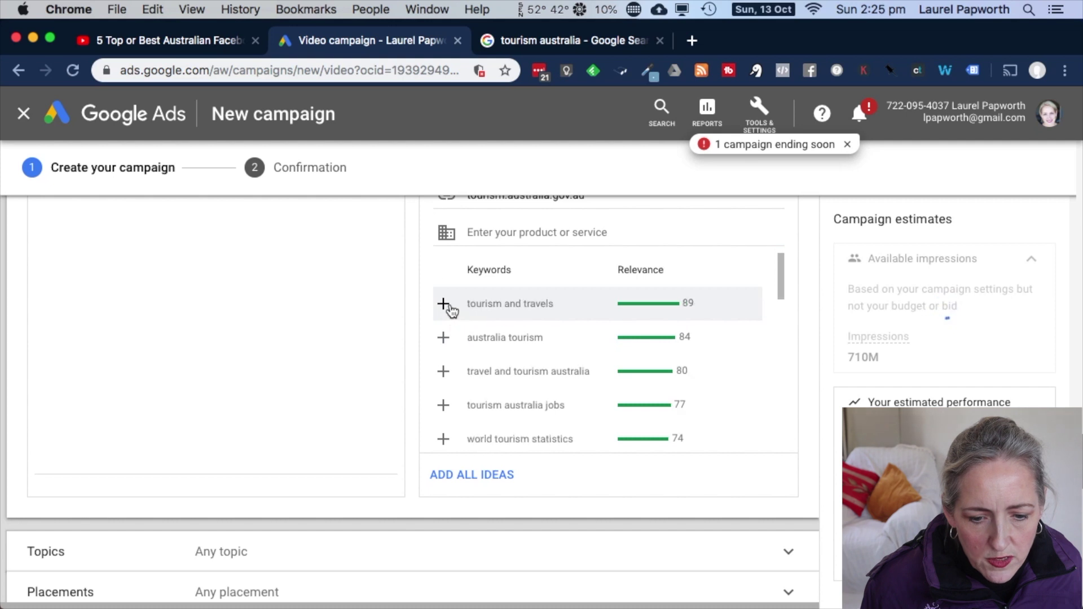
{"action": "left_click", "coordinate": [450, 311]}
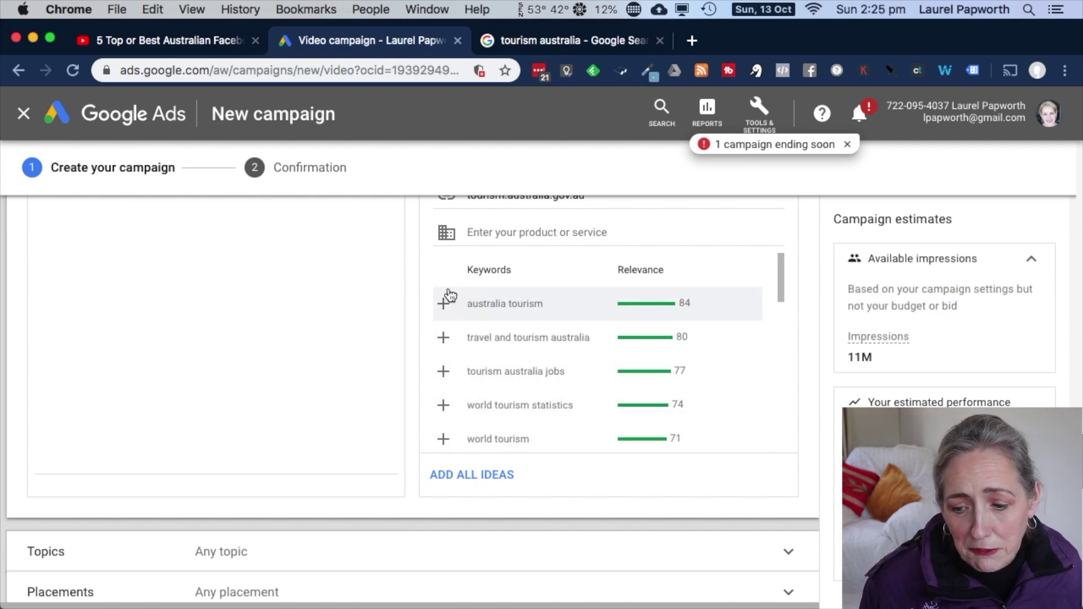
{"action": "scroll", "coordinate": [309, 324], "scroll_direction": "up", "scroll_amount": 3}
Step: Search the targeting topics for "social media", target Marketing and Social Networks, and leave the placements unrestricted
{"action": "scroll", "coordinate": [309, 324], "scroll_direction": "down", "scroll_amount": 5}
{"action": "scroll", "coordinate": [309, 324], "scroll_direction": "down", "scroll_amount": 4}
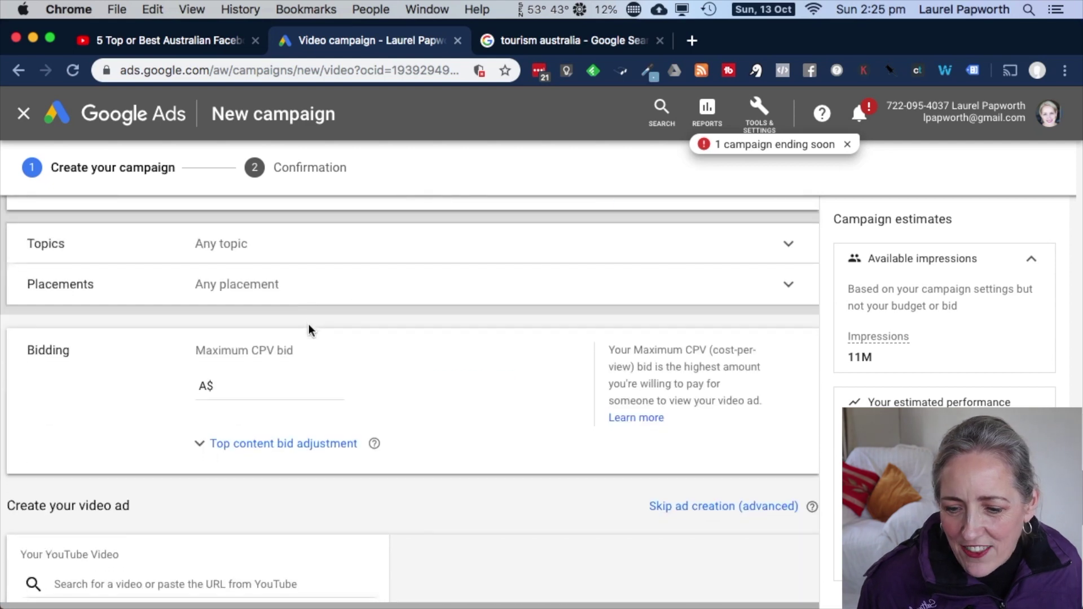
{"action": "left_click", "coordinate": [225, 244]}
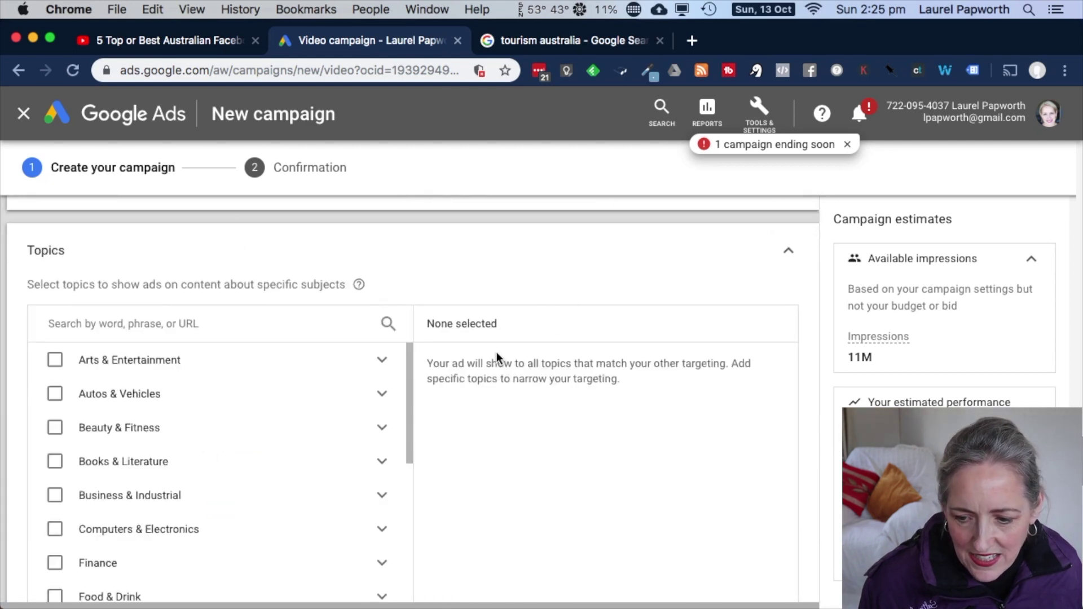
{"action": "left_click", "coordinate": [214, 326]}
{"action": "type", "text": "social media"}
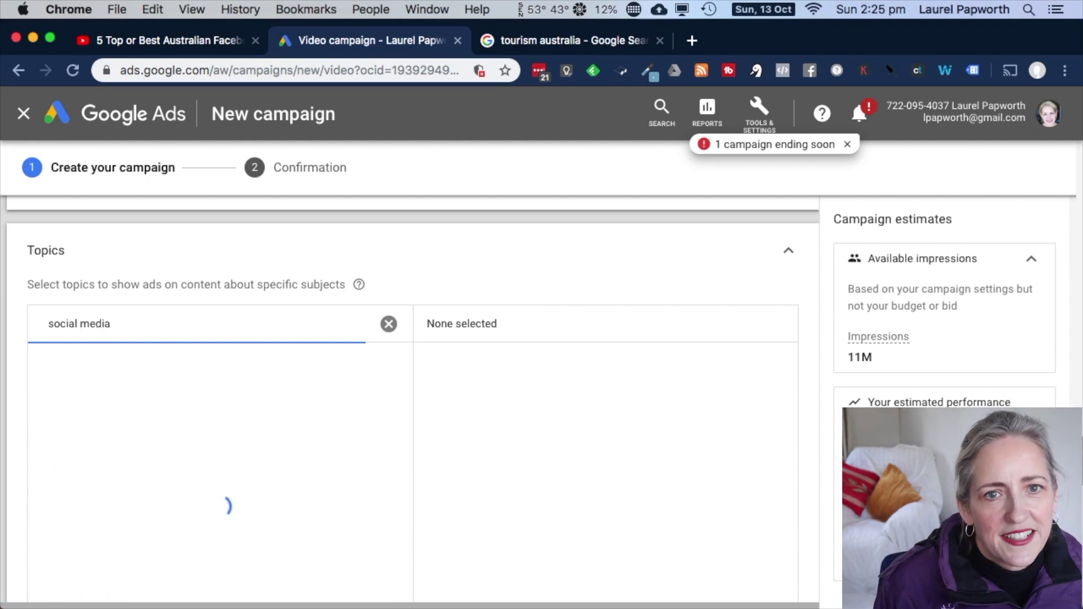
{"action": "scroll", "coordinate": [228, 459], "scroll_direction": "up", "scroll_amount": 2}
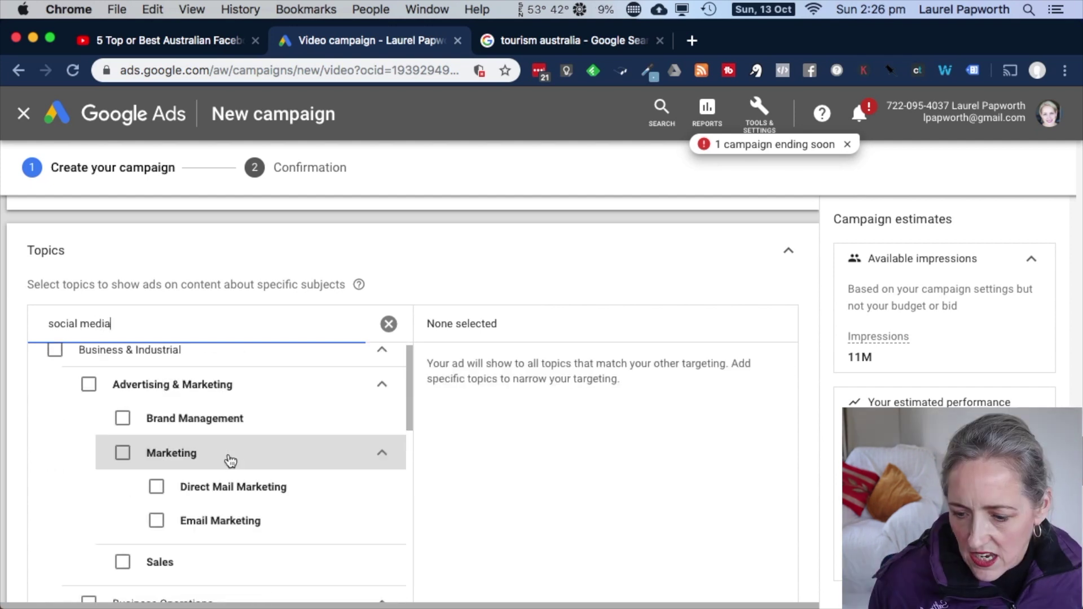
{"action": "left_click", "coordinate": [123, 453]}
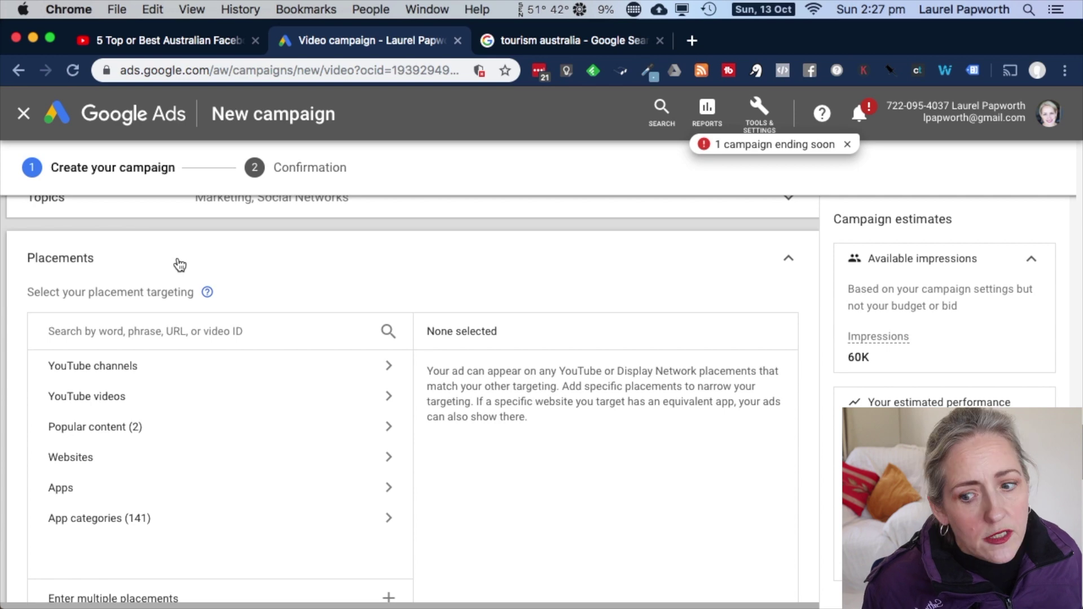
{"action": "left_click", "coordinate": [179, 264]}
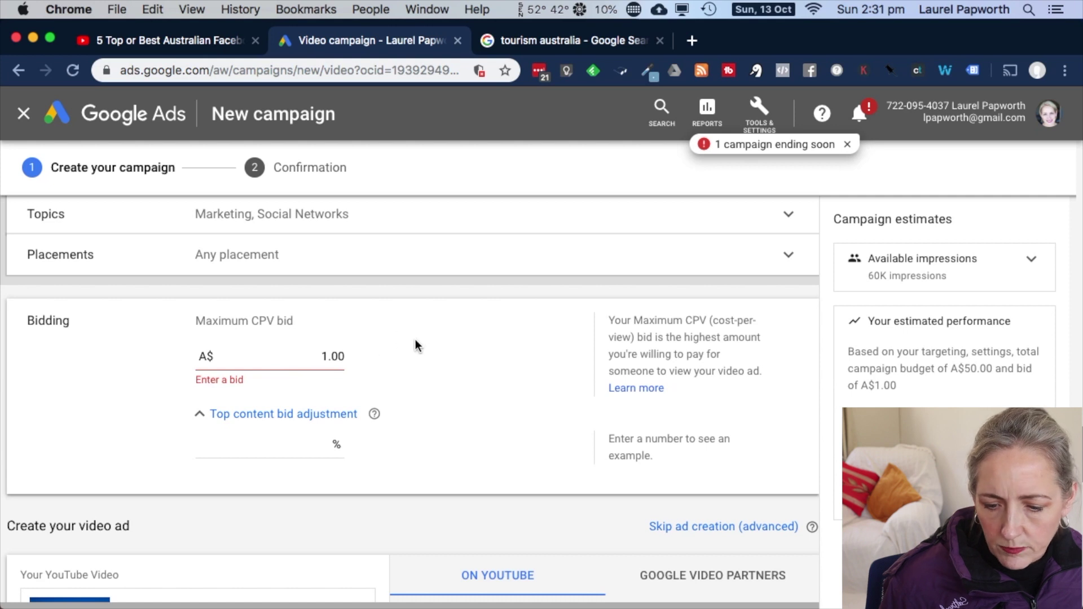
Step: Set the maximum CPV bid to A$0.50
{"action": "left_click", "coordinate": [333, 359]}
{"action": "double_click", "coordinate": [316, 356]}
{"action": "type", "text": "10"}
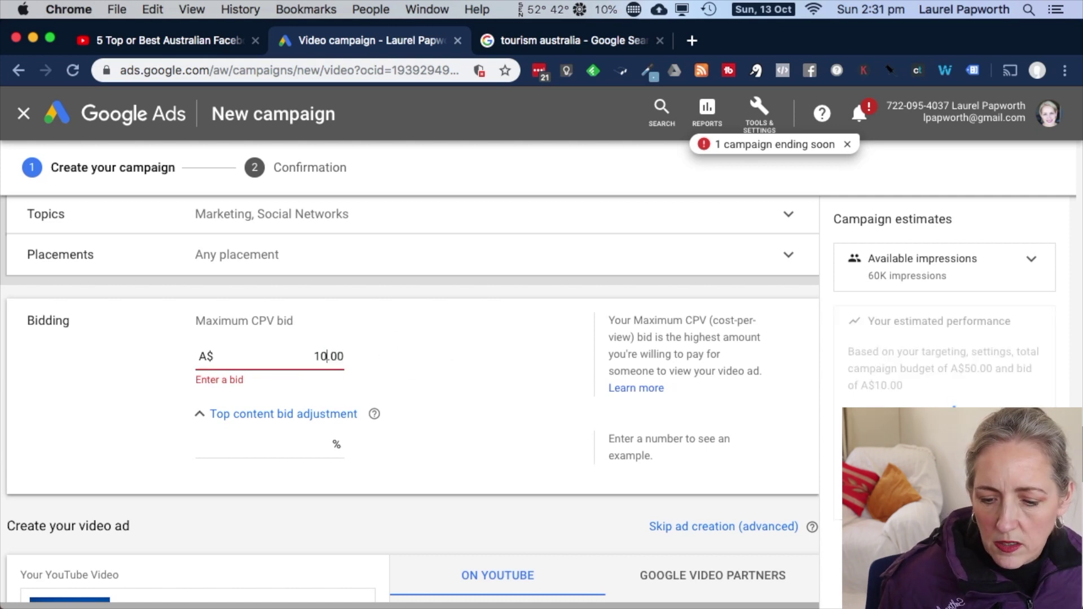
{"action": "left_click_drag", "start_coordinate": [322, 356], "coordinate": [351, 361]}
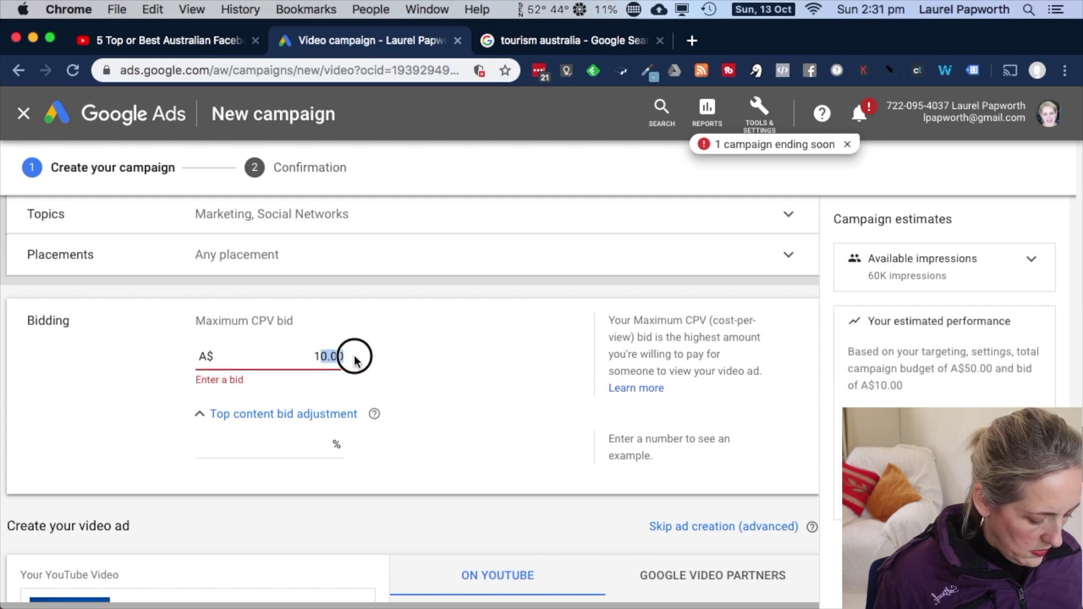
{"action": "key", "text": "Left"}
{"action": "key", "text": "BackSpace"}
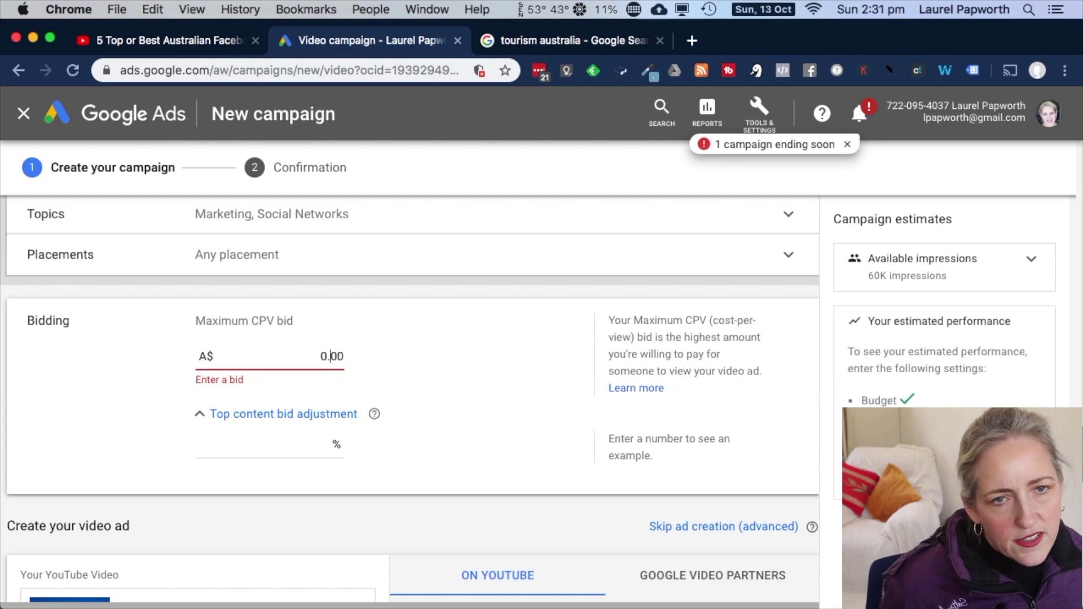
{"action": "type", "text": "5"}
{"action": "left_click", "coordinate": [375, 335]}
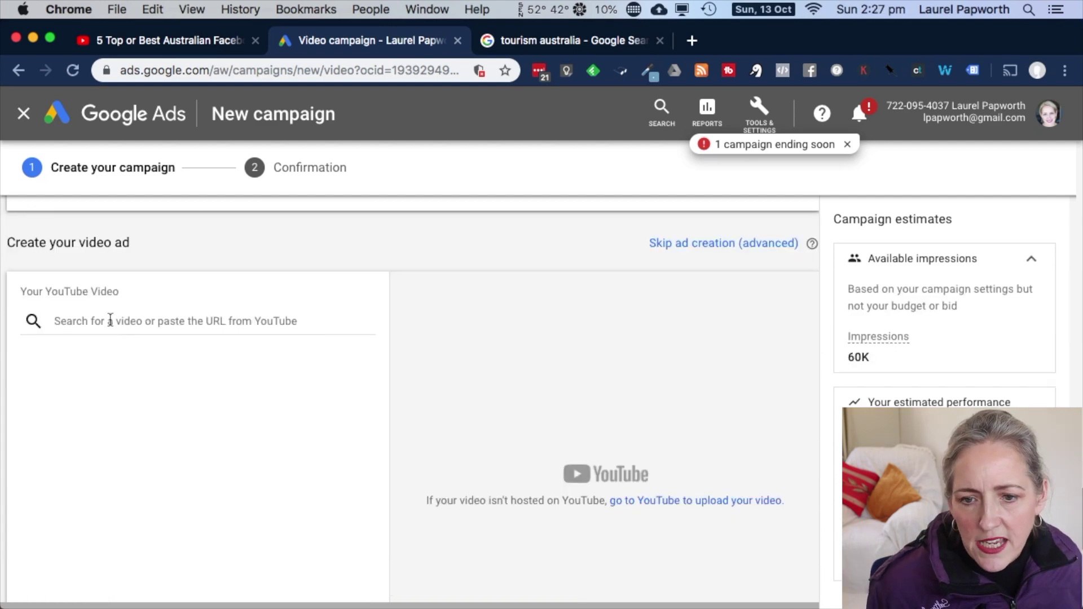
Step: Copy the address of the open YouTube video about Australian Facebook business pages and use it as the campaign's ad video
{"action": "left_click", "coordinate": [110, 320]}
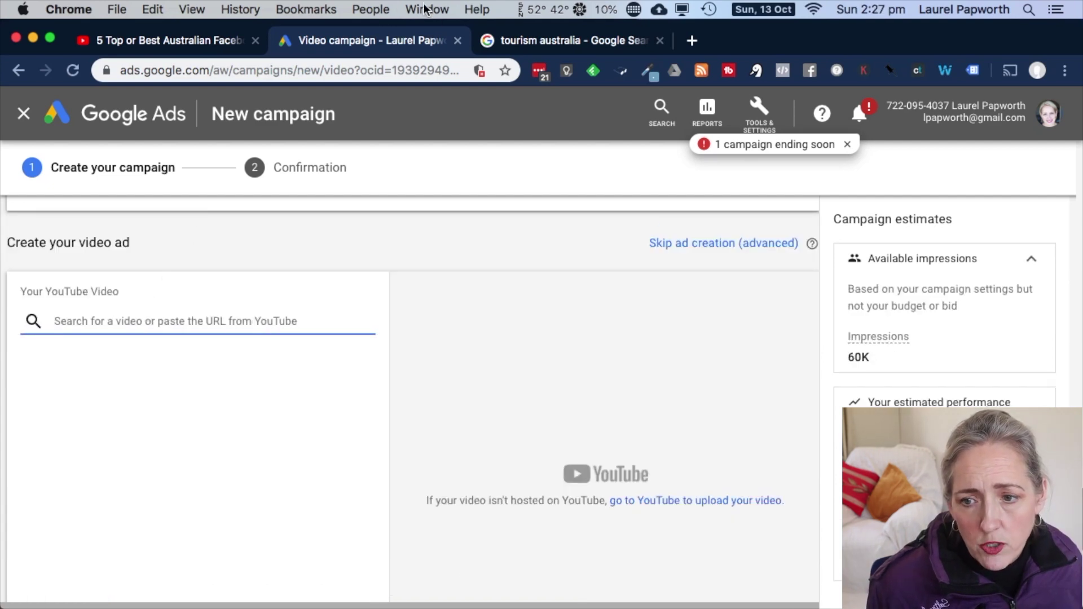
{"action": "left_click", "coordinate": [214, 40]}
{"action": "left_click", "coordinate": [225, 69]}
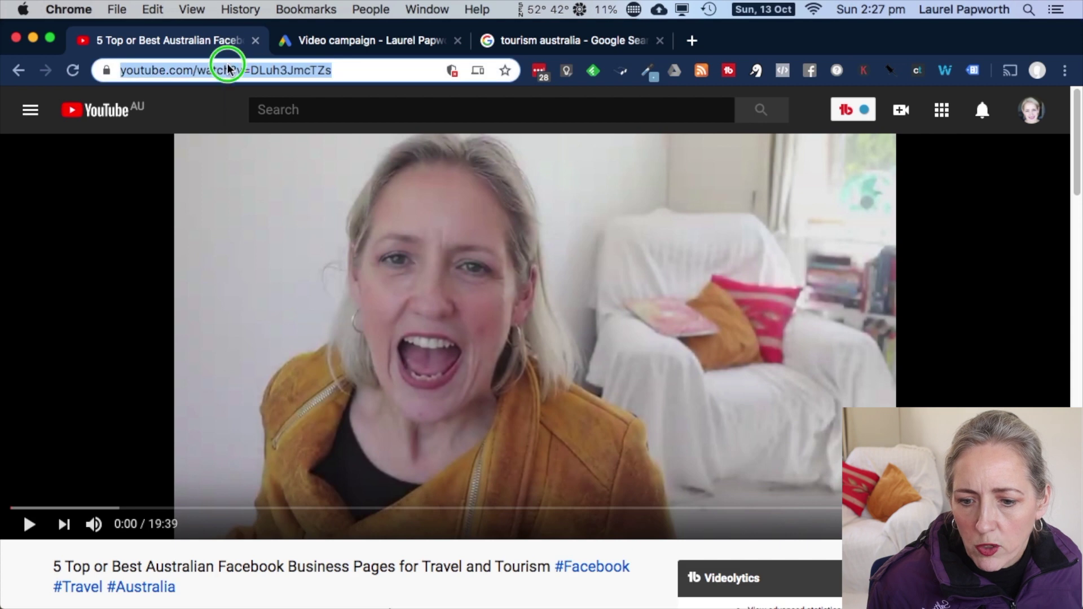
{"action": "right_click", "coordinate": [225, 69]}
{"action": "left_click", "coordinate": [314, 194]}
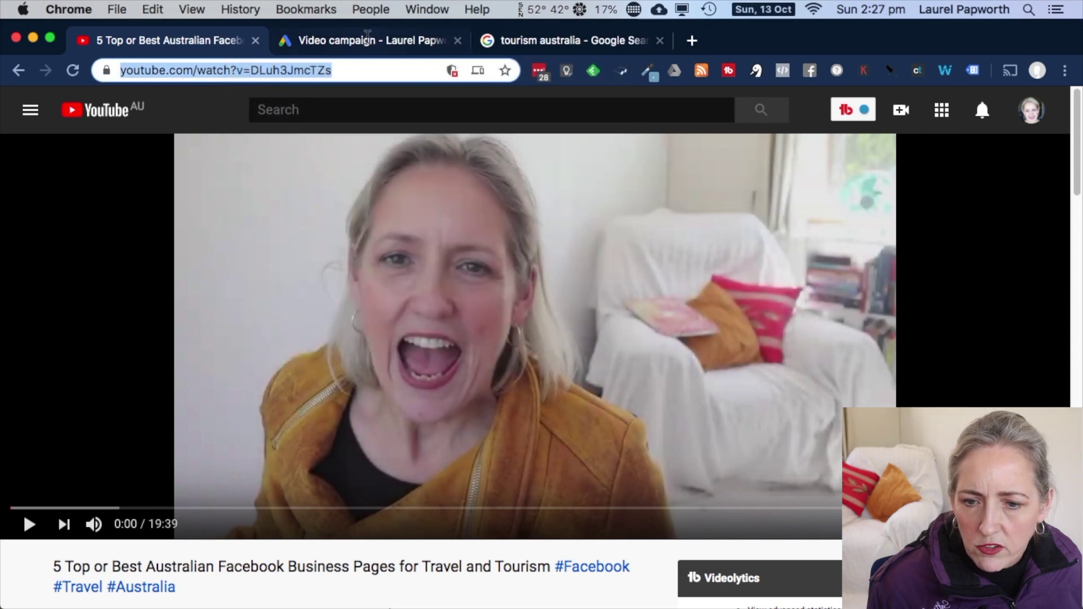
{"action": "left_click", "coordinate": [382, 47]}
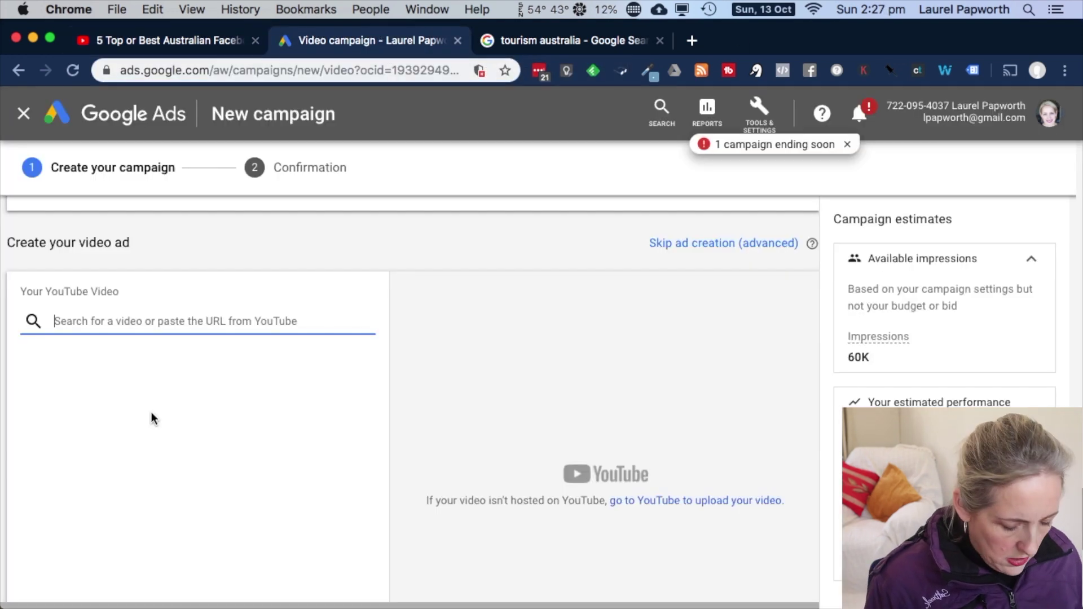
{"action": "key", "text": "super+v"}
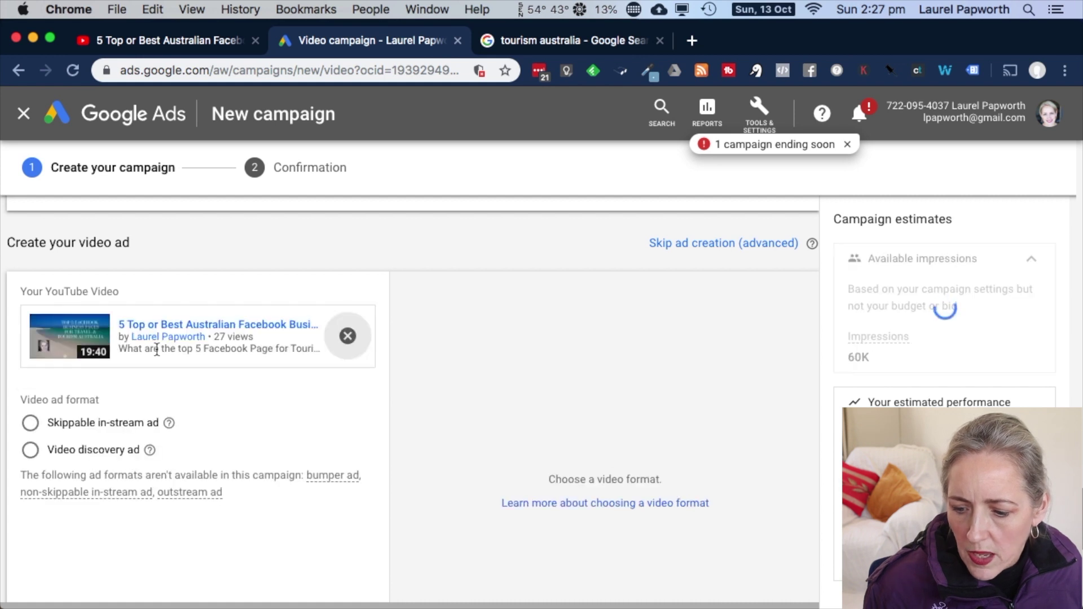
Step: Choose the skippable in-stream ad format and read the explanation of the final URL
{"action": "left_click", "coordinate": [30, 423]}
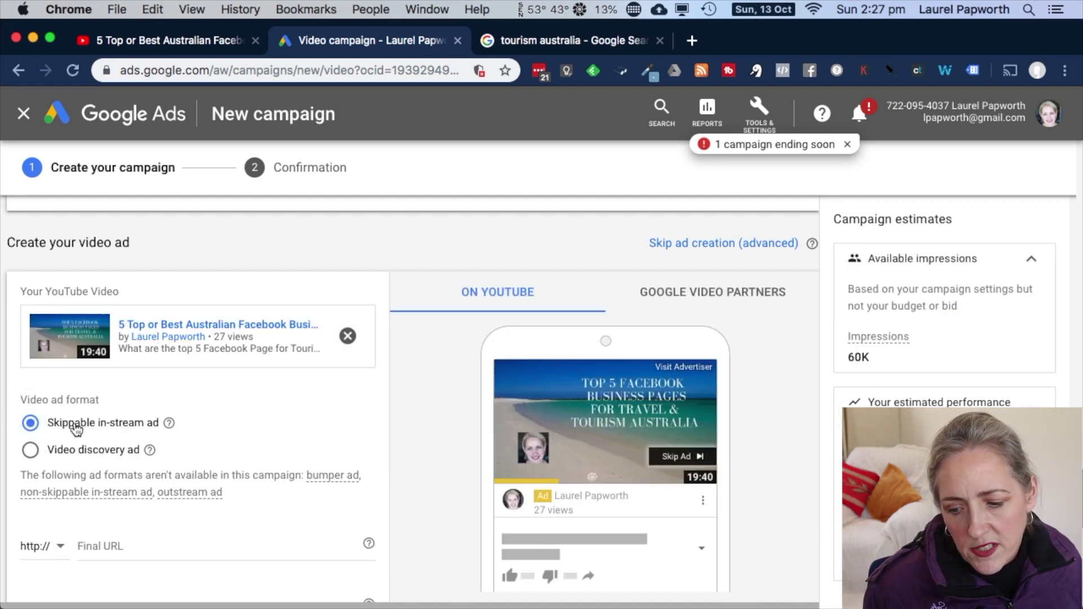
{"action": "scroll", "coordinate": [113, 446], "scroll_direction": "down", "scroll_amount": 3}
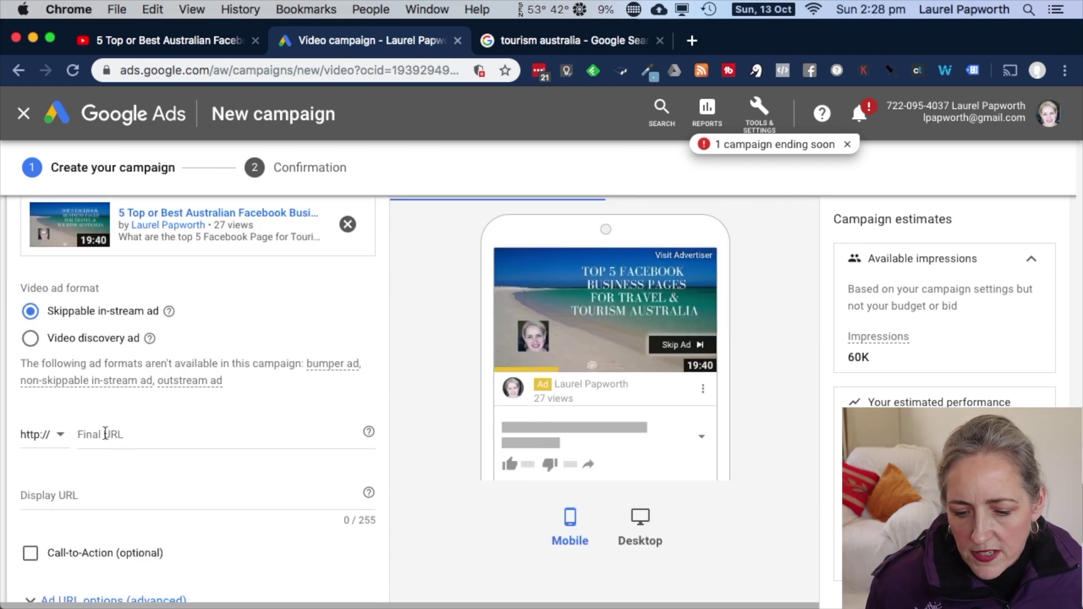
{"action": "mouse_move", "coordinate": [369, 436]}
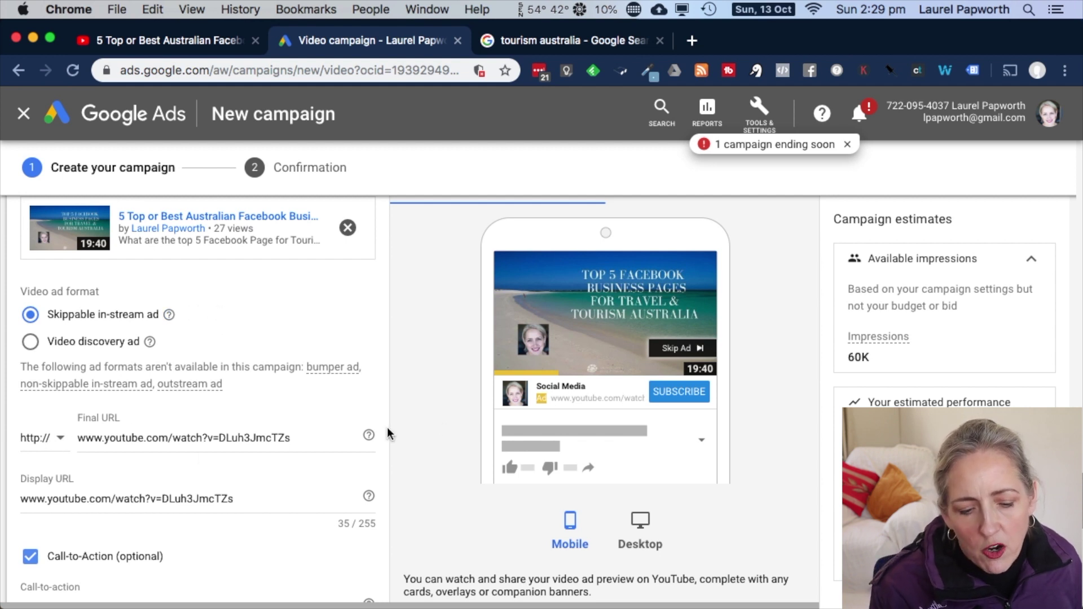
{"action": "mouse_move", "coordinate": [368, 436]}
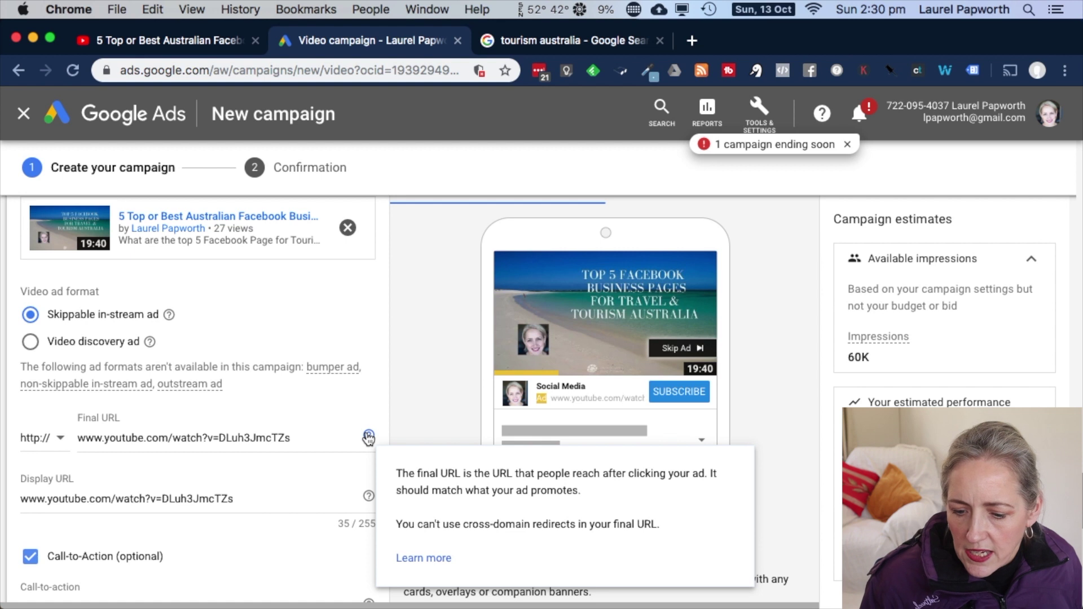
{"action": "left_click_drag", "start_coordinate": [293, 437], "coordinate": [66, 438]}
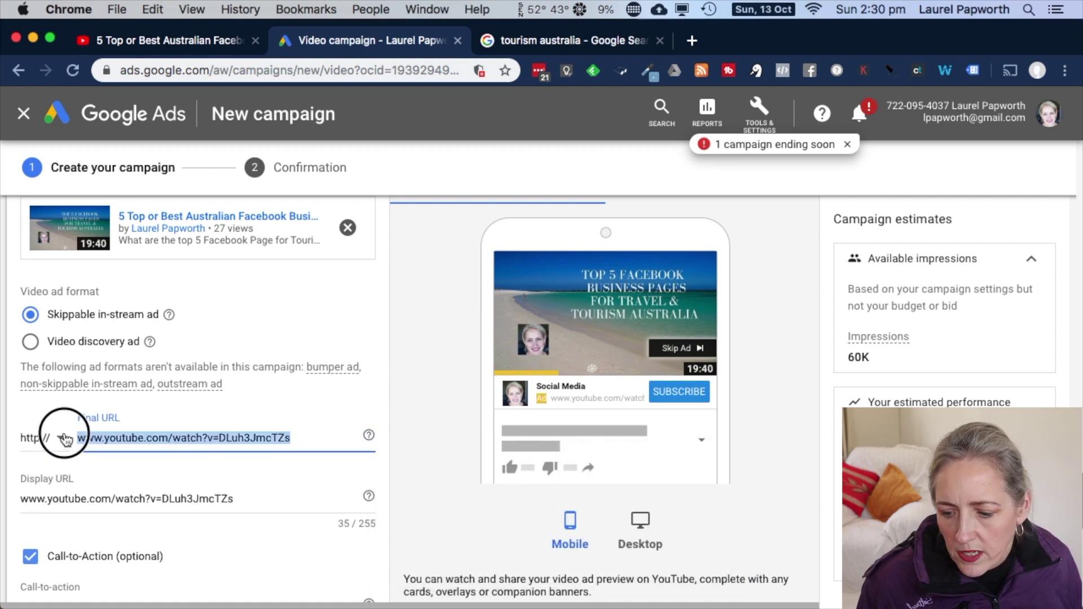
{"action": "left_click", "coordinate": [55, 444]}
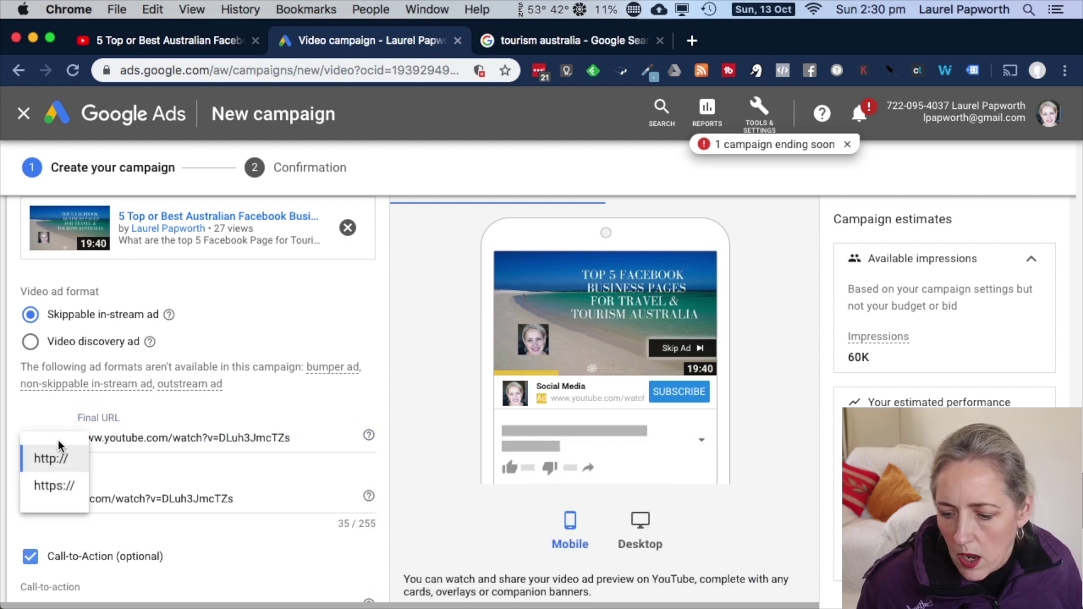
{"action": "left_click", "coordinate": [49, 485]}
{"action": "triple_click", "coordinate": [301, 430]}
{"action": "key", "text": "super+v"}
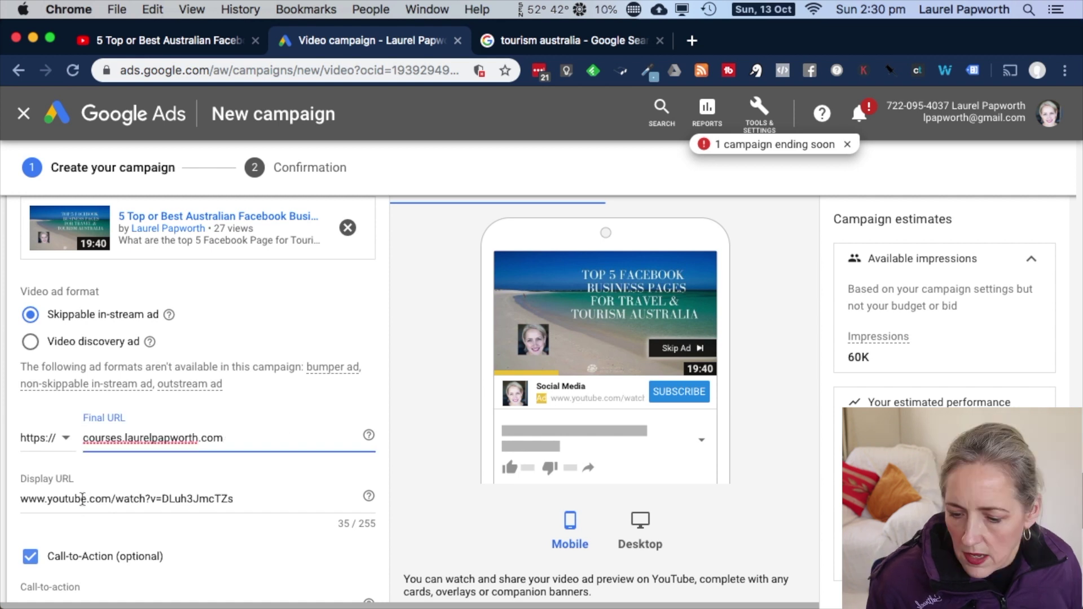
Step: Replace the display URL with the same courses website address
{"action": "left_click", "coordinate": [243, 495]}
{"action": "triple_click", "coordinate": [19, 497]}
{"action": "key", "text": "super+v"}
{"action": "left_click", "coordinate": [387, 260]}
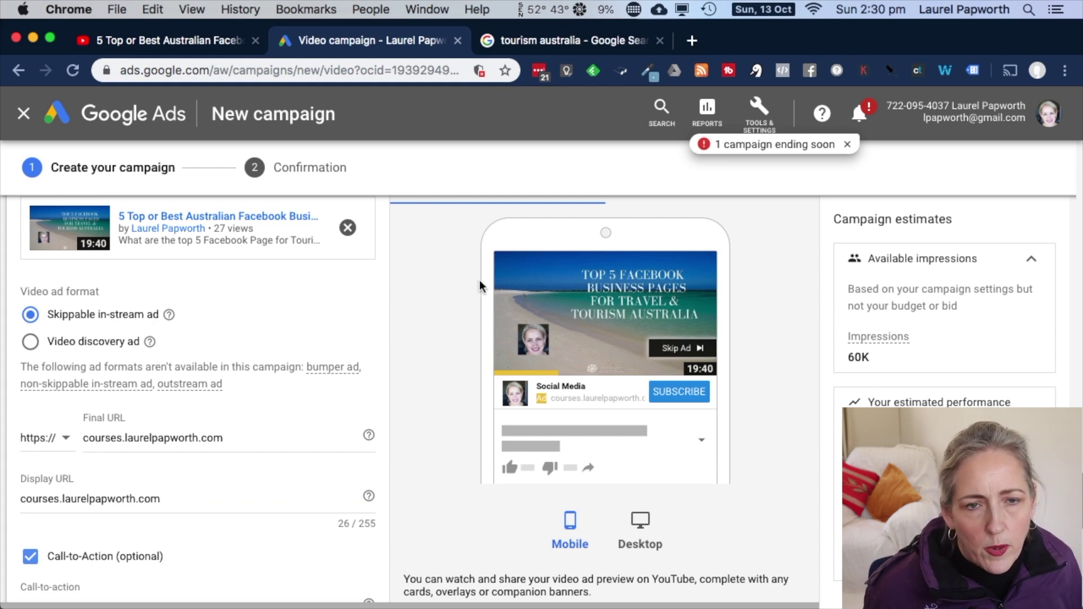
Step: Check the remaining ad and bidding settings and create the campaign
{"action": "scroll", "coordinate": [479, 282], "scroll_direction": "down", "scroll_amount": 5}
{"action": "scroll", "coordinate": [480, 290], "scroll_direction": "down", "scroll_amount": 8}
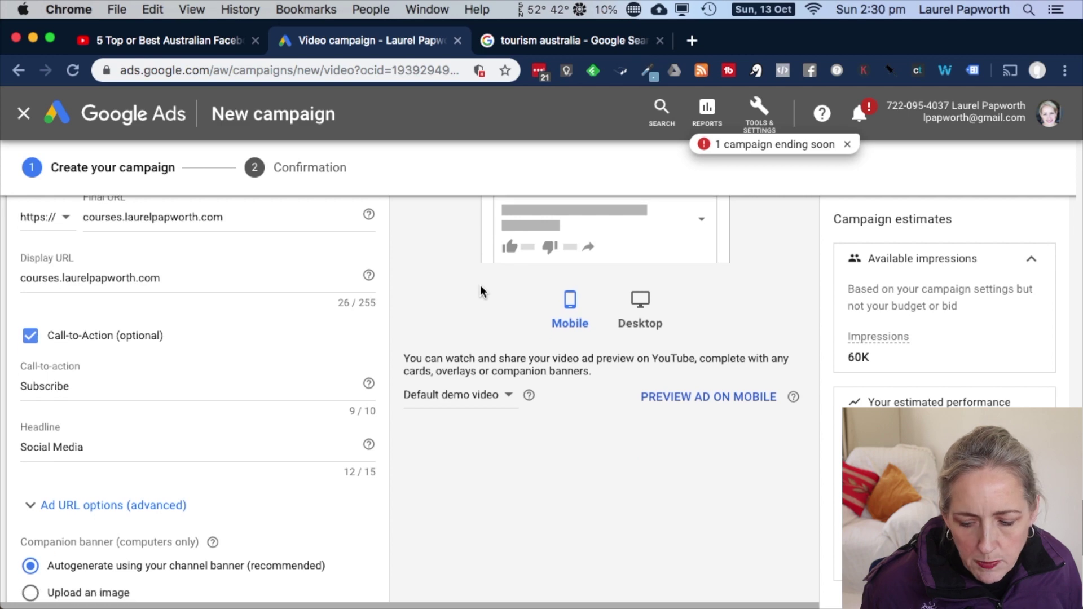
{"action": "scroll", "coordinate": [479, 291], "scroll_direction": "down", "scroll_amount": 3}
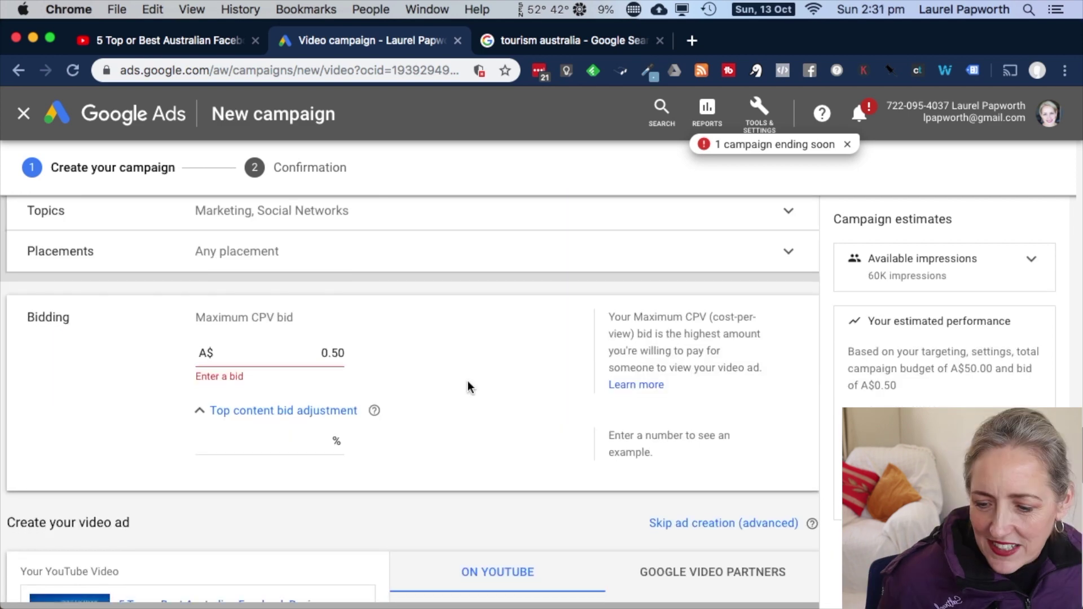
{"action": "scroll", "coordinate": [468, 381], "scroll_direction": "down", "scroll_amount": 15}
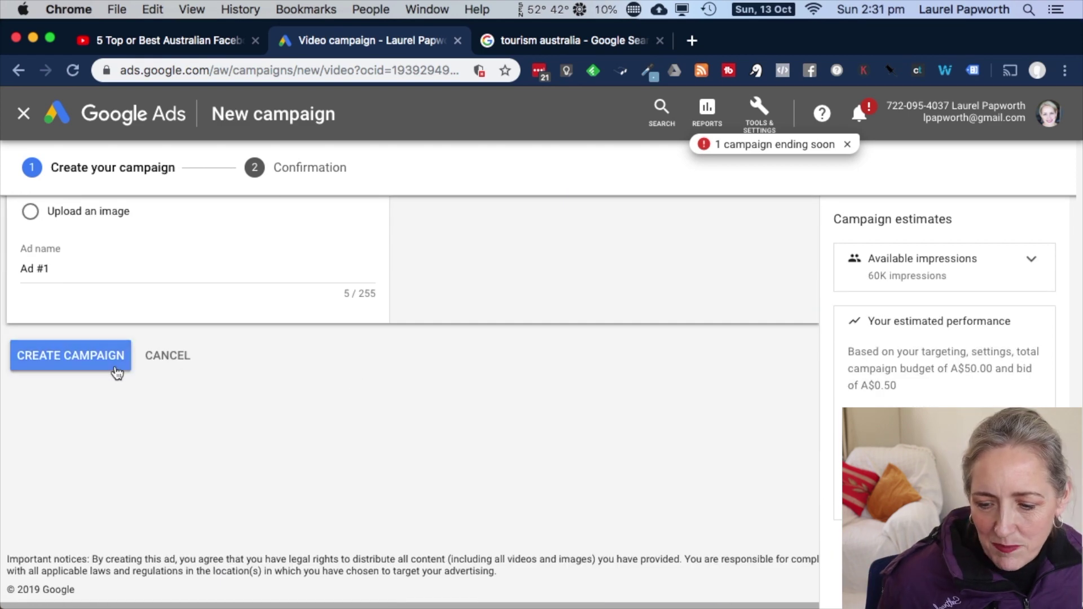
{"action": "left_click", "coordinate": [73, 364]}
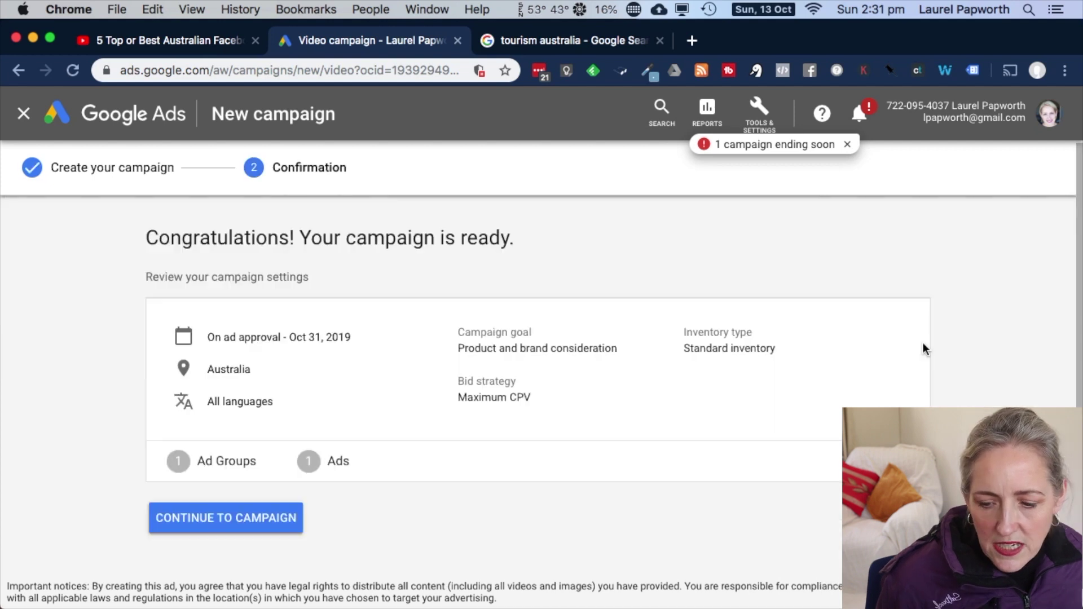
Step: Review the campaign summary including the expanded ad group details, and continue to the campaign
{"action": "scroll", "coordinate": [922, 343], "scroll_direction": "down", "scroll_amount": 1}
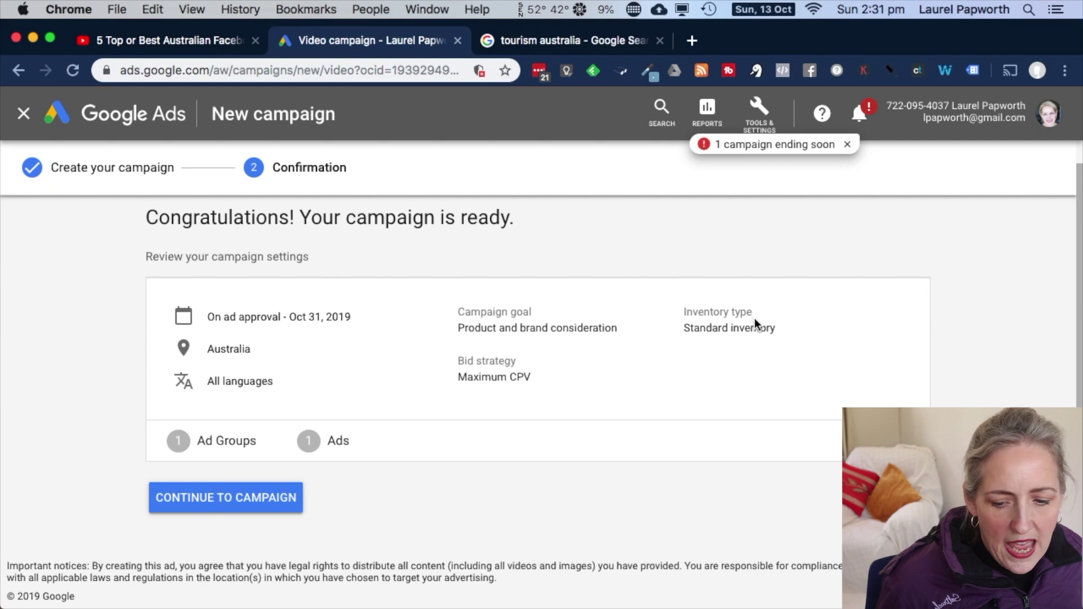
{"action": "left_click", "coordinate": [901, 440]}
{"action": "scroll", "coordinate": [828, 451], "scroll_direction": "down", "scroll_amount": 2}
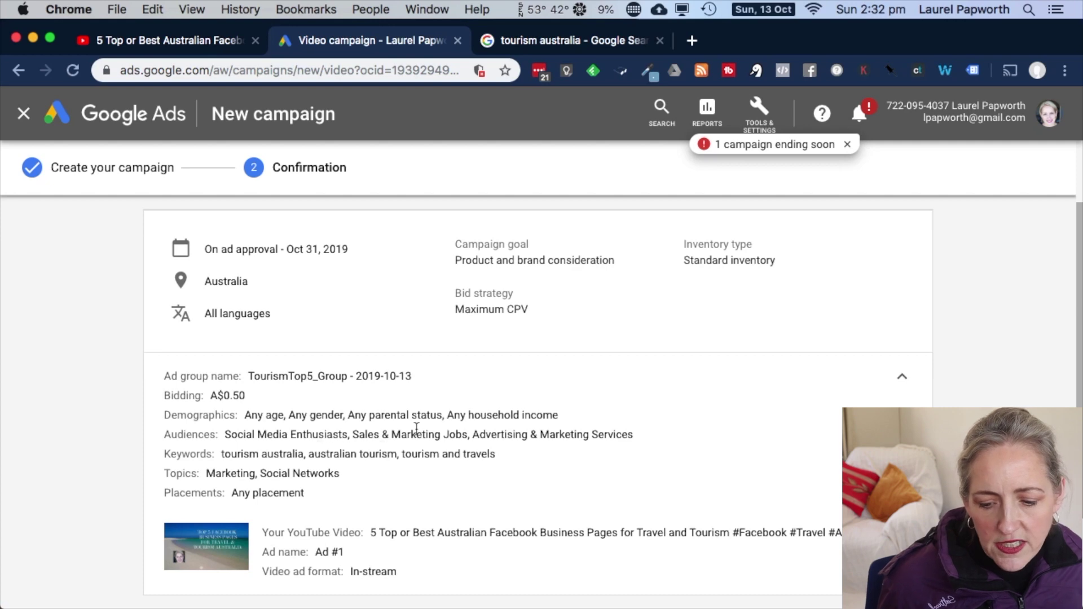
{"action": "scroll", "coordinate": [489, 461], "scroll_direction": "down", "scroll_amount": 2}
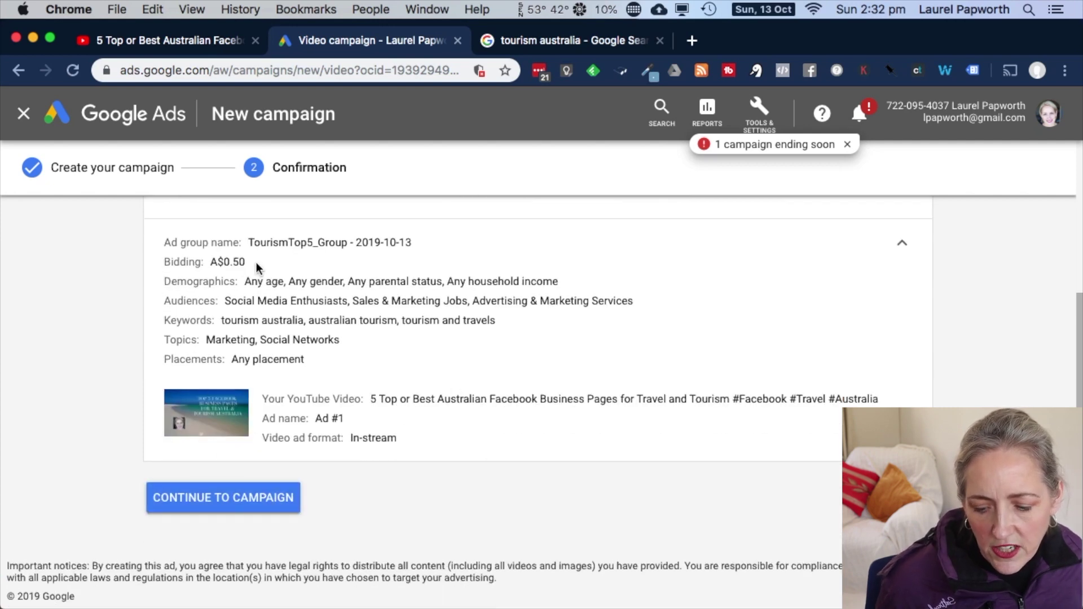
{"action": "left_click", "coordinate": [222, 509]}
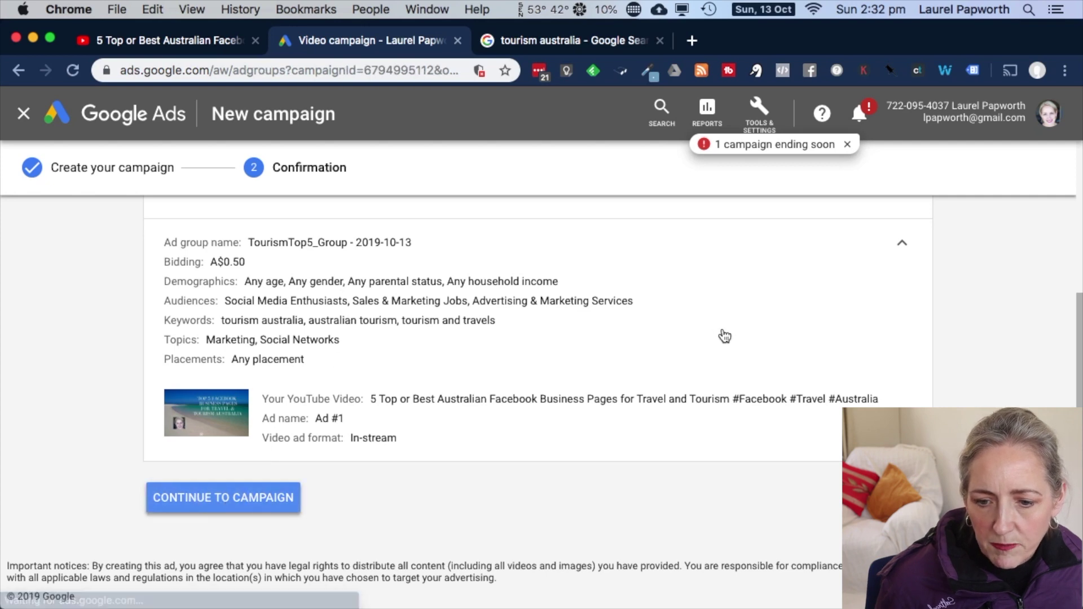